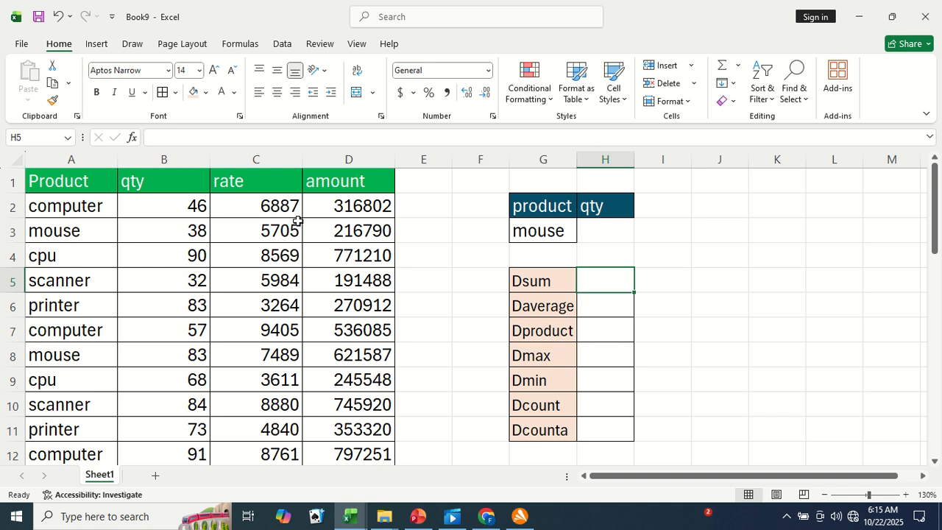
- Start a DSUM formula in H5 with the whole product table A1:D36 as its database argument
text(=)
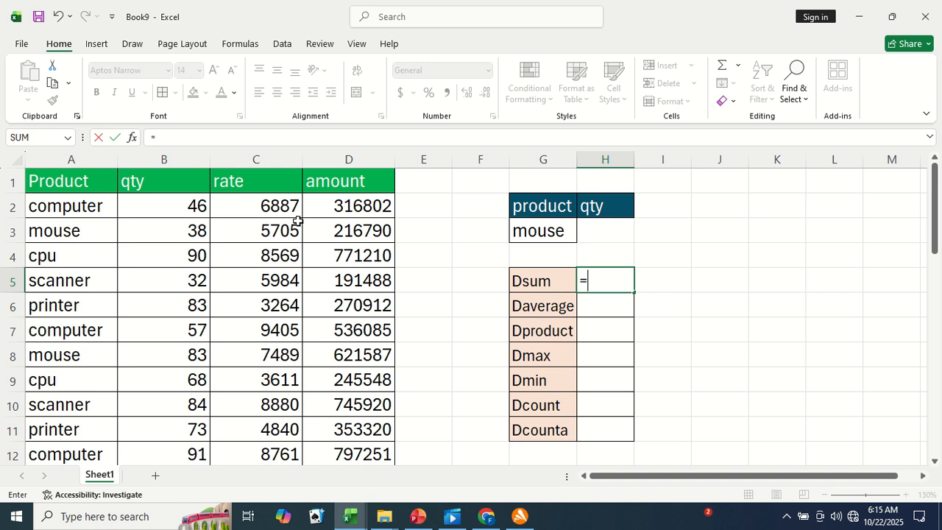
text(dsum)
key(Tab)
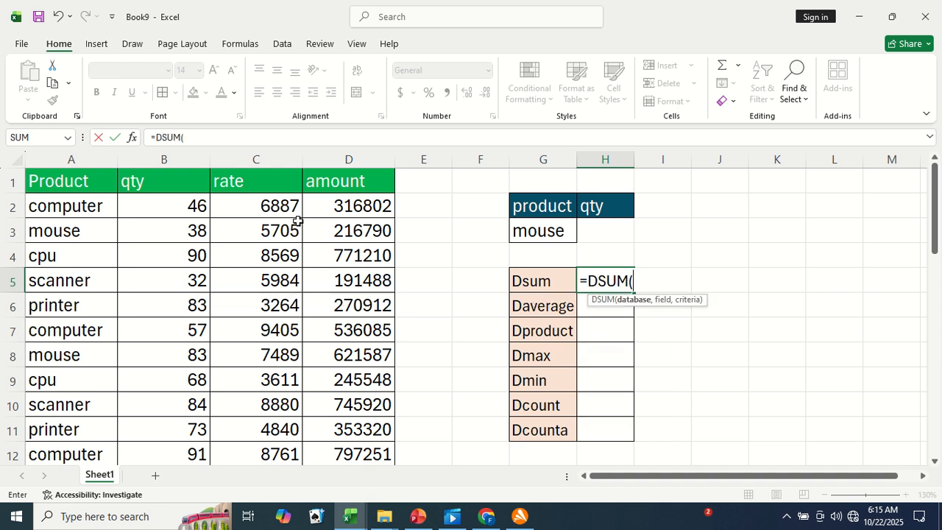
key(Left)
key(Left)
key(Left)
key(Left)
key(Left)
key(Left)
key(Left)
key(Up)
key(Up)
key(Up)
key(Up)
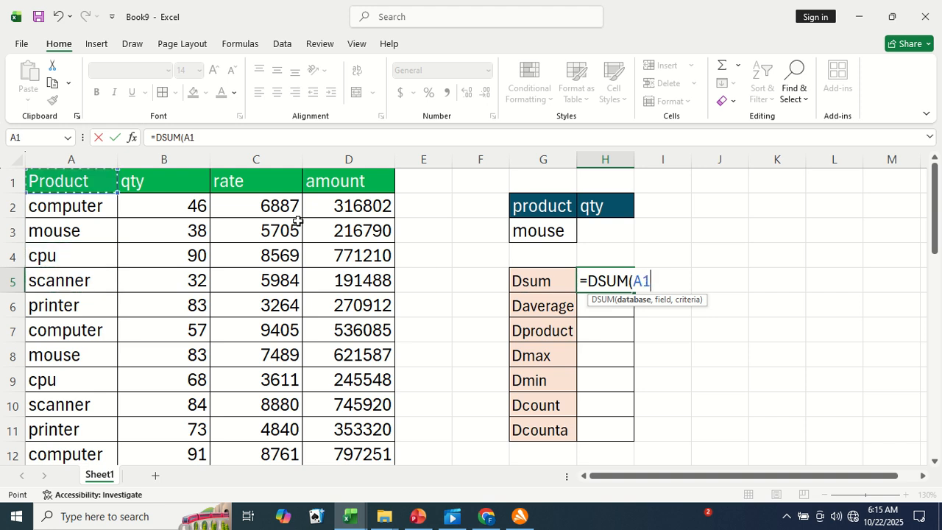
key(ctrl+shift+Right)
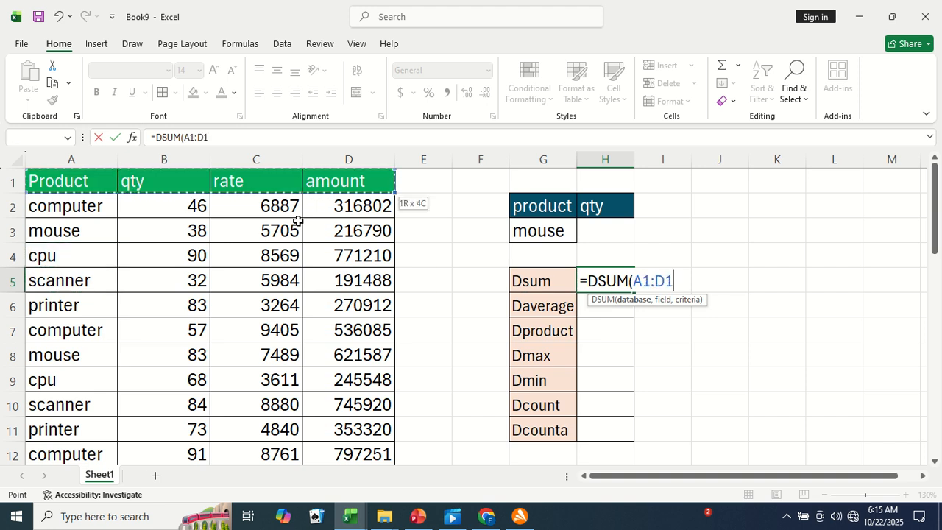
key(ctrl+shift+Down)
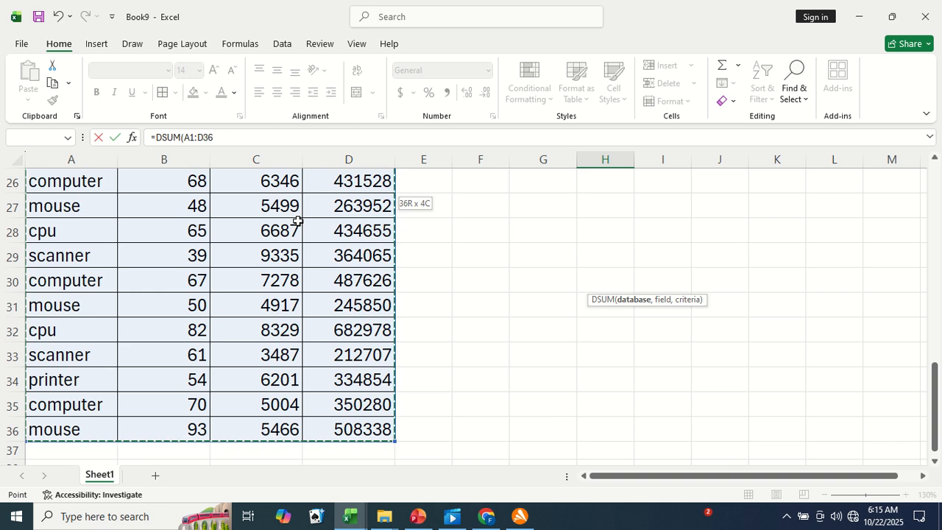
text(,)
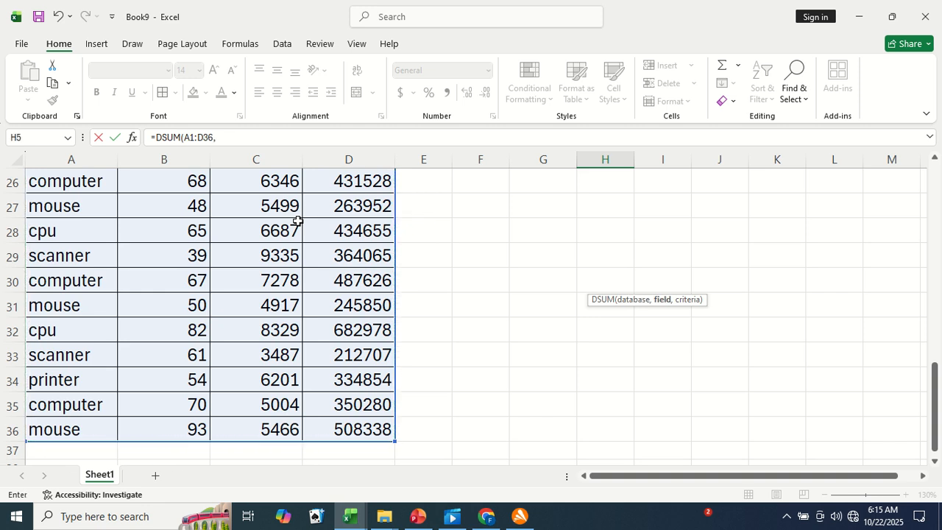
- Set the DSUM field argument to the qty header in H2
key(Up)
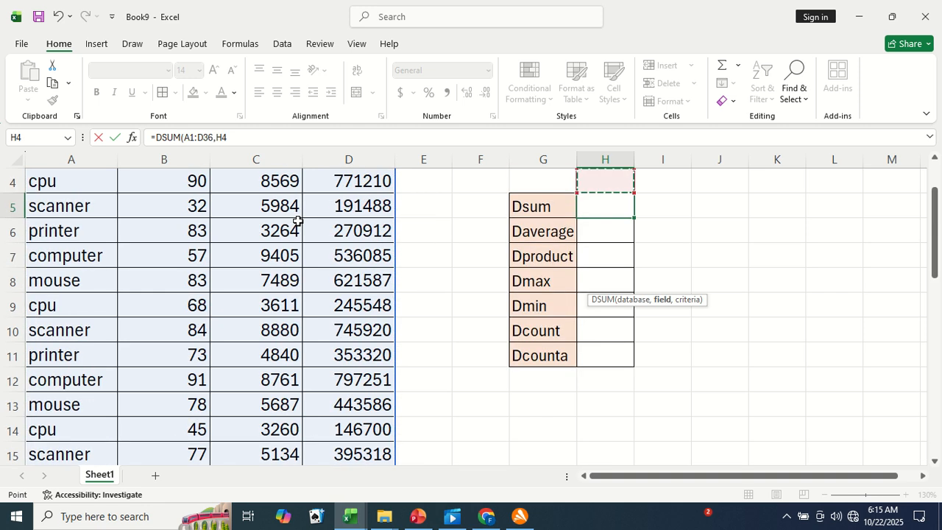
key(Up)
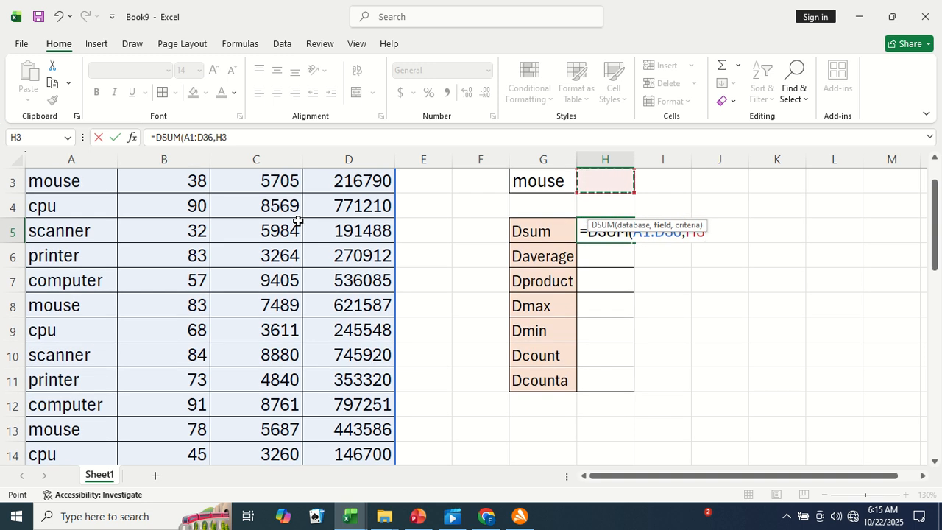
key(Up)
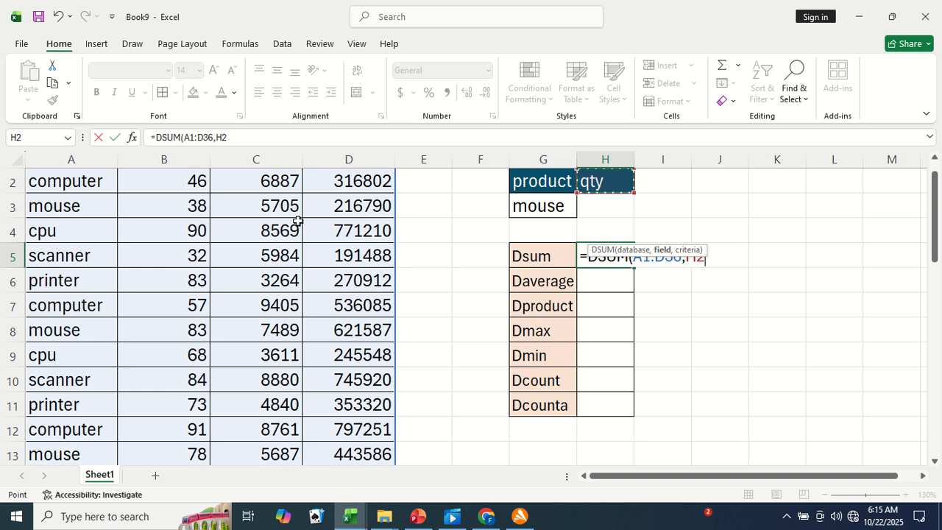
text(,)
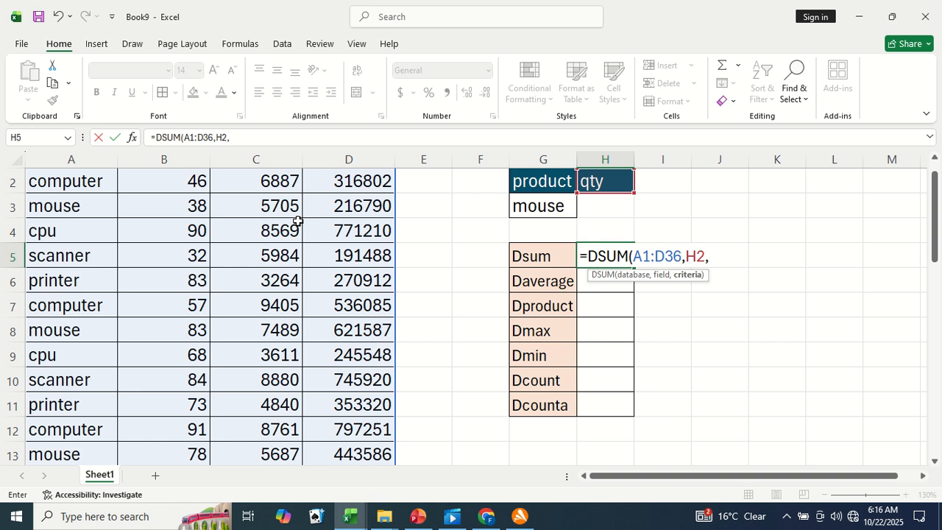
- Use the product criteria G2:G3 as the DSUM criteria argument and enter the formula
key(Left)
key(Up)
key(Up)
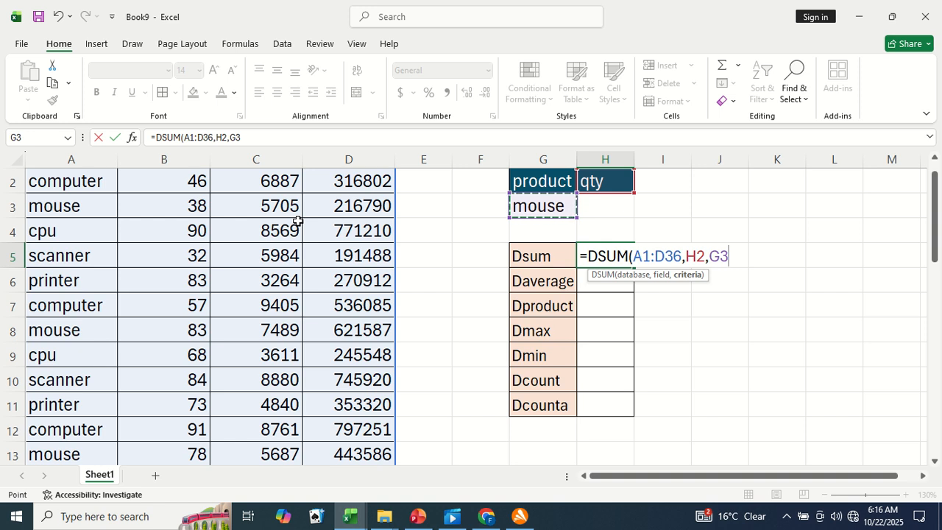
key(Up)
key(shift+Down)
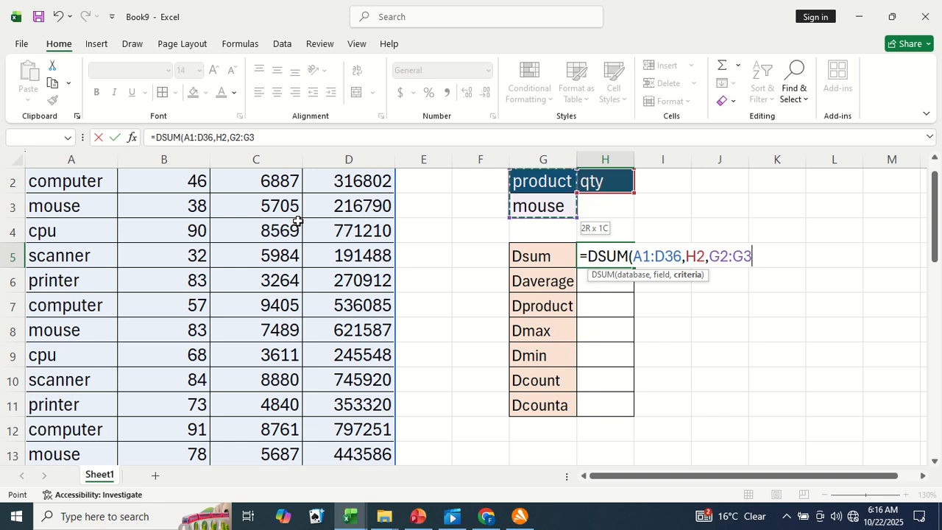
key(Return)
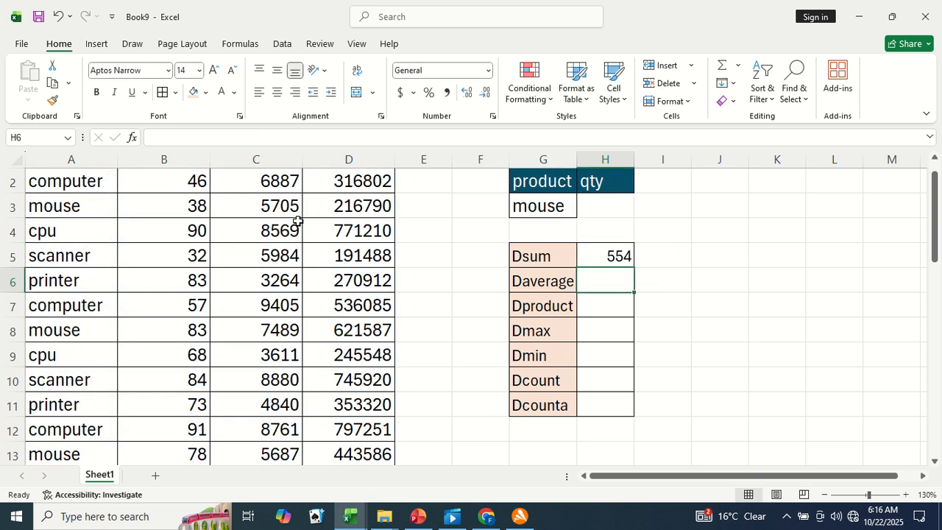
key(Up)
key(Up)
key(Up)
key(Up)
key(Up)
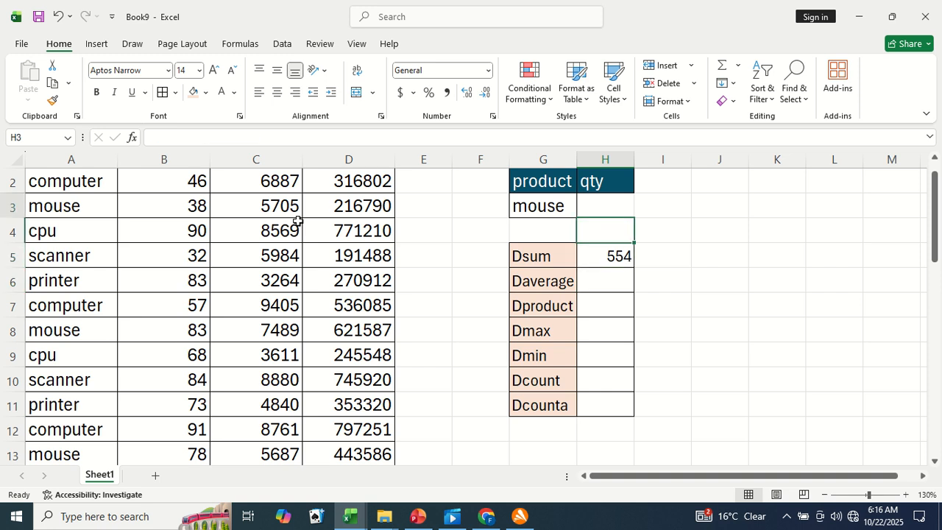
key(Down)
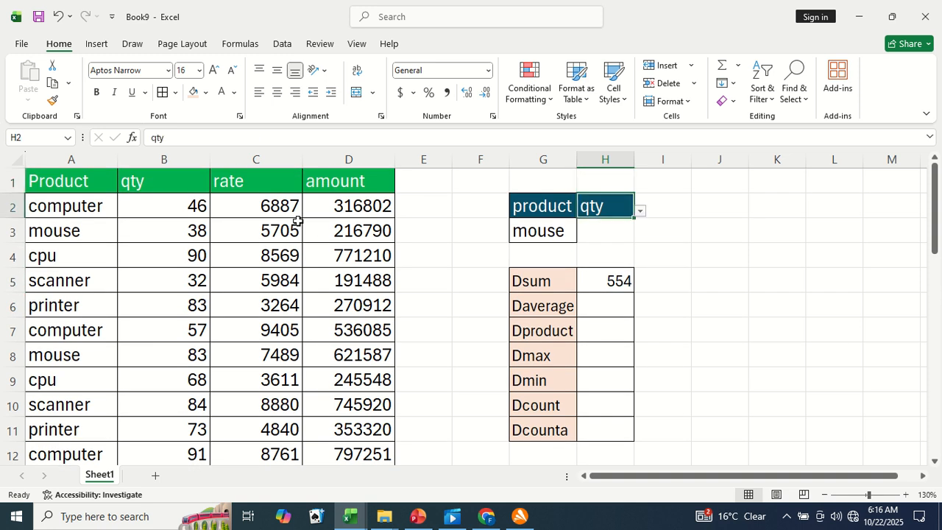
key(Down)
key(Down)
key(Down)
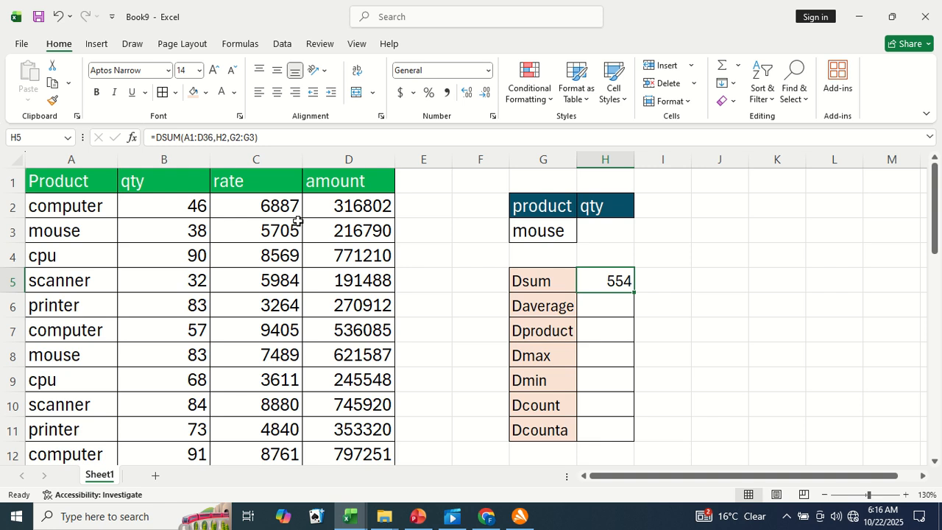
key(Down)
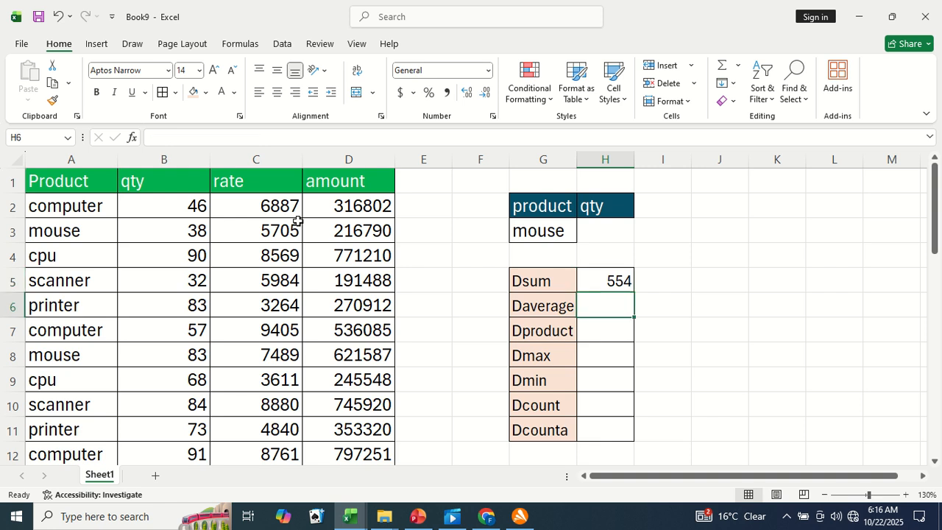
- Start a DAVERAGE formula in H6 with the table range A1:D36 as its database argument
text(=ds)
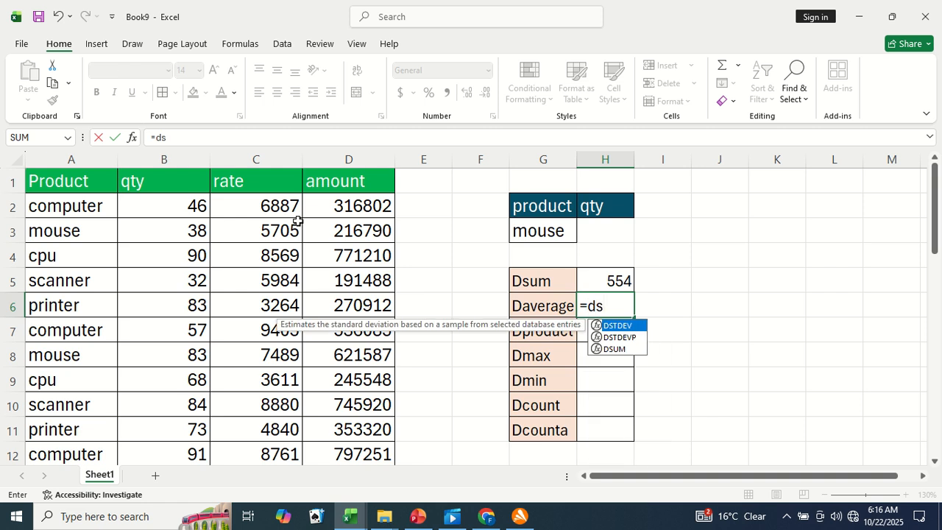
key(BackSpace)
text(aver)
key(Tab)
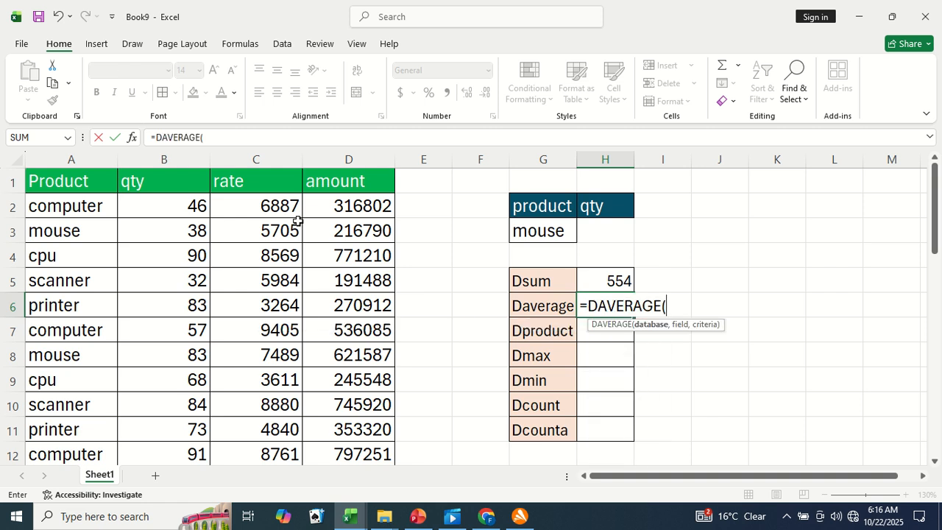
key(Left)
key(Left)
key(Left)
key(Left)
key(Left)
key(Left)
key(Left)
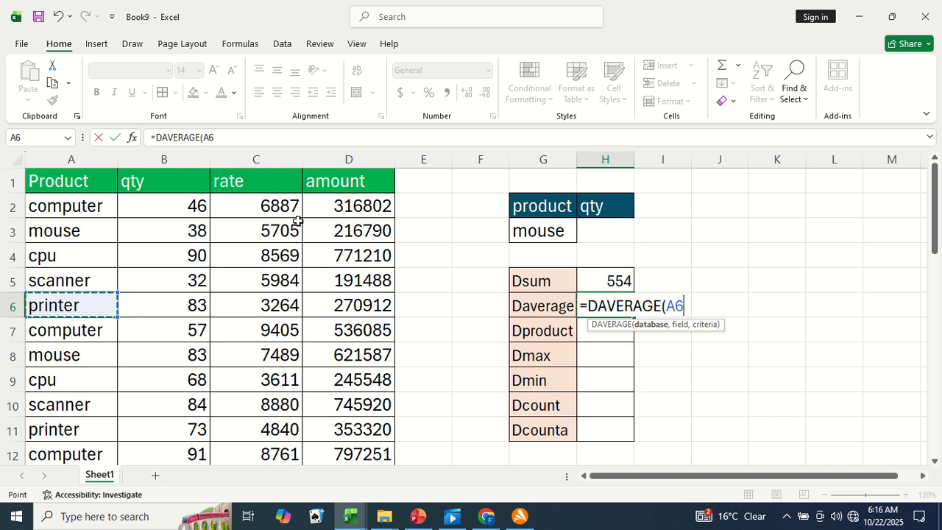
key(Up)
key(Up)
key(Up)
key(Up)
key(Up)
key(ctrl+shift+Right)
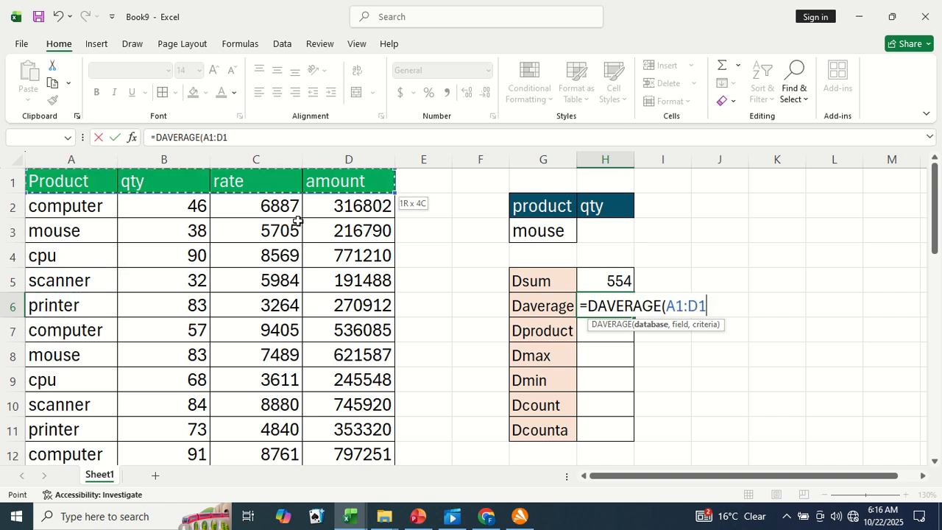
key(ctrl+shift+Down)
text(,)
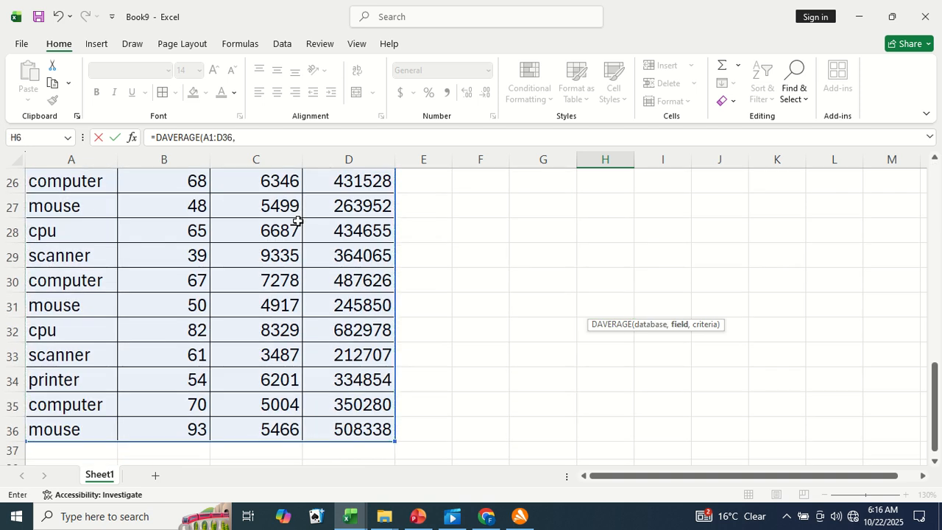
- Set the DAVERAGE field argument to the qty header in H2
key(Up)
key(Up)
key(Up)
key(Up)
key(Up)
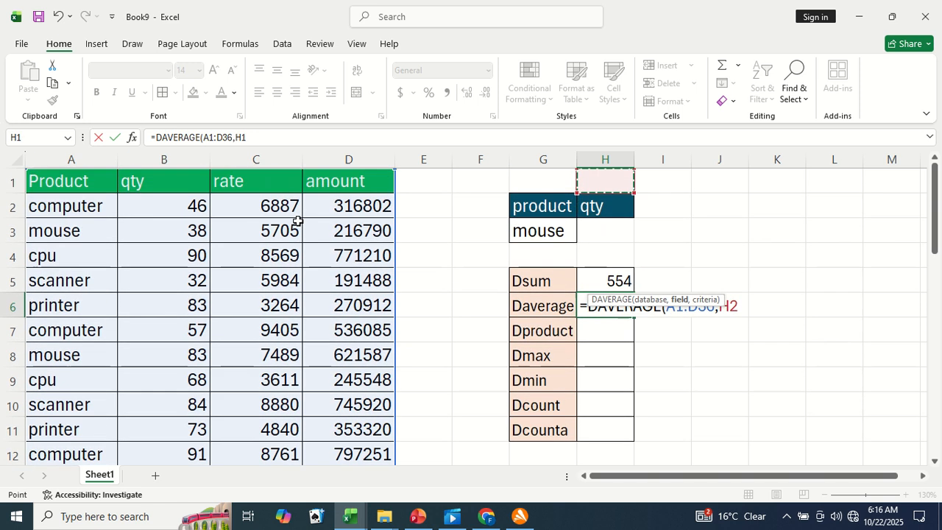
key(Down)
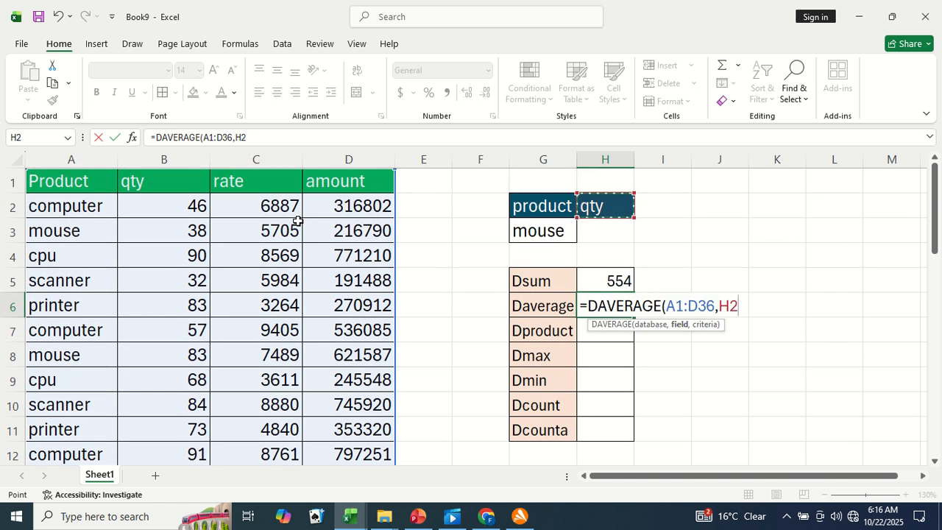
text(,)
- Use the product criteria G2:G3 as the DAVERAGE criteria argument and enter the completed formula
key(Up)
key(Up)
key(Up)
key(Up)
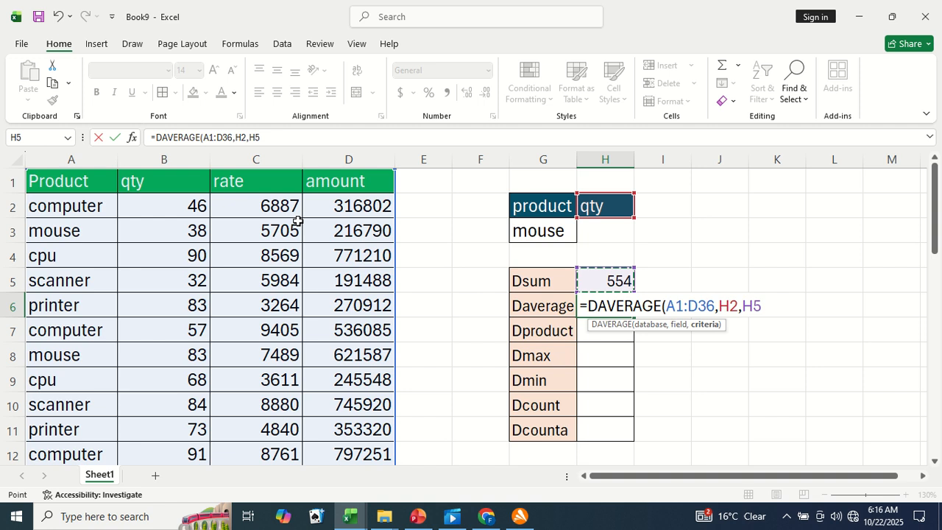
key(Left)
key(shift+Down)
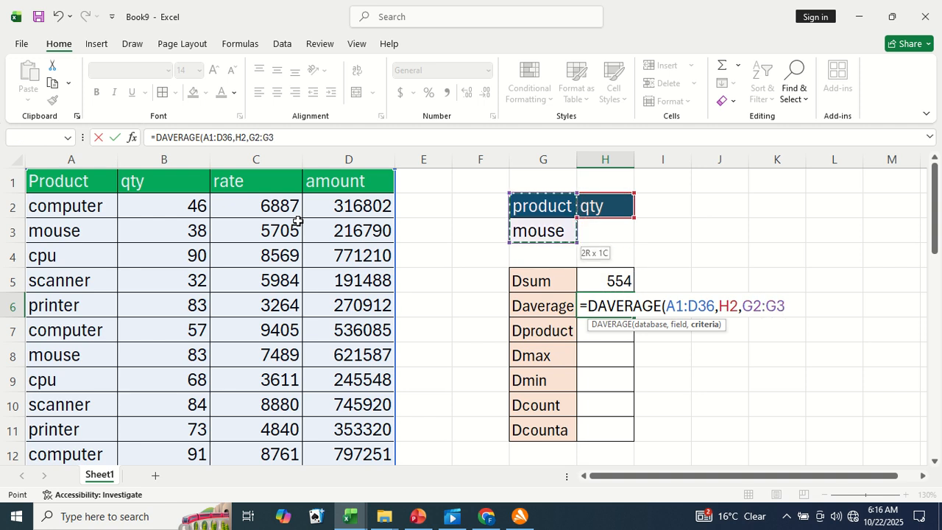
text())
key(Return)
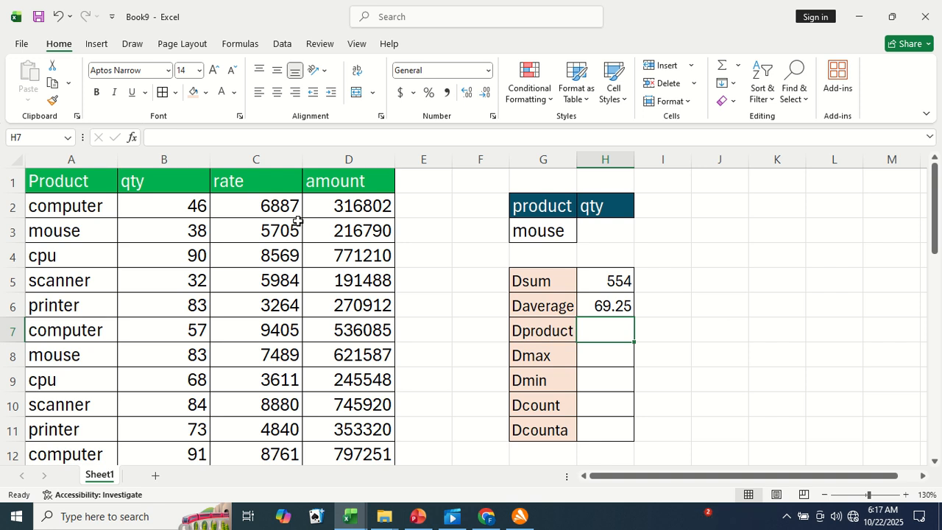
- Start a DPRODUCT formula in H7 with the table range A1:D36 as its database argument
text(=)
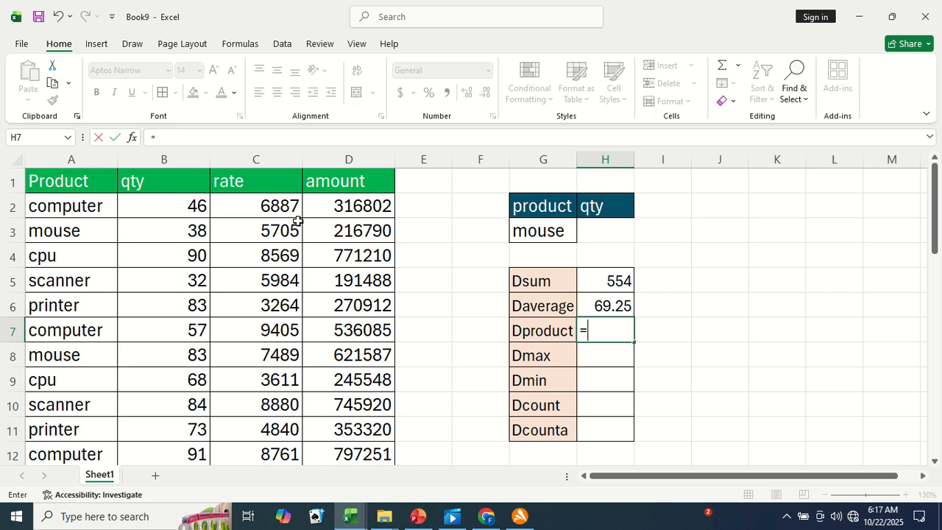
text(dpr)
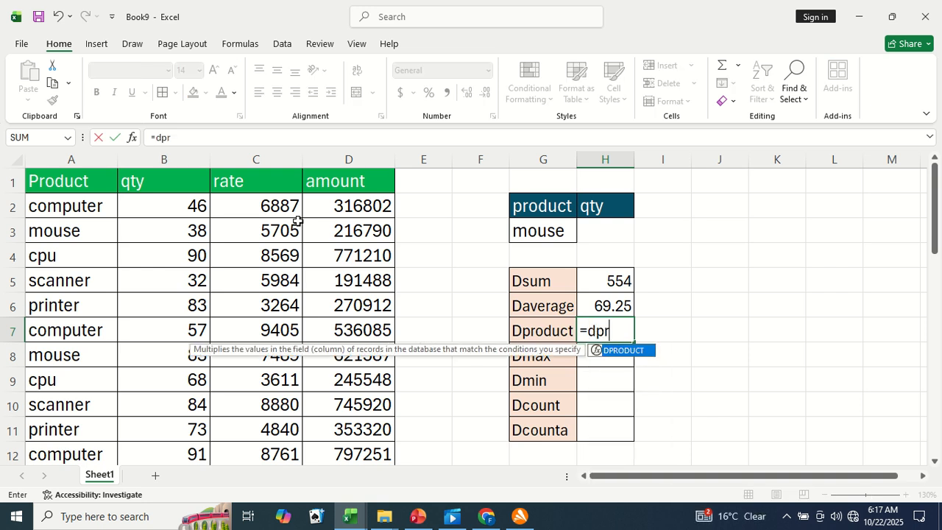
key(Tab)
key(Left)
key(Left)
key(Left)
key(Left)
key(Left)
key(Left)
key(Left)
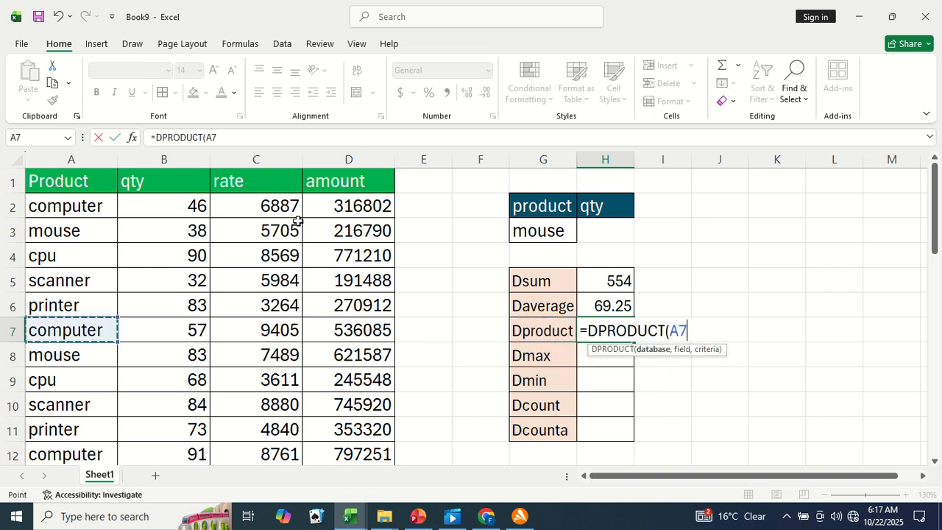
key(Up)
key(Up)
key(Up)
key(Up)
key(Up)
key(Up)
key(ctrl+shift+Right)
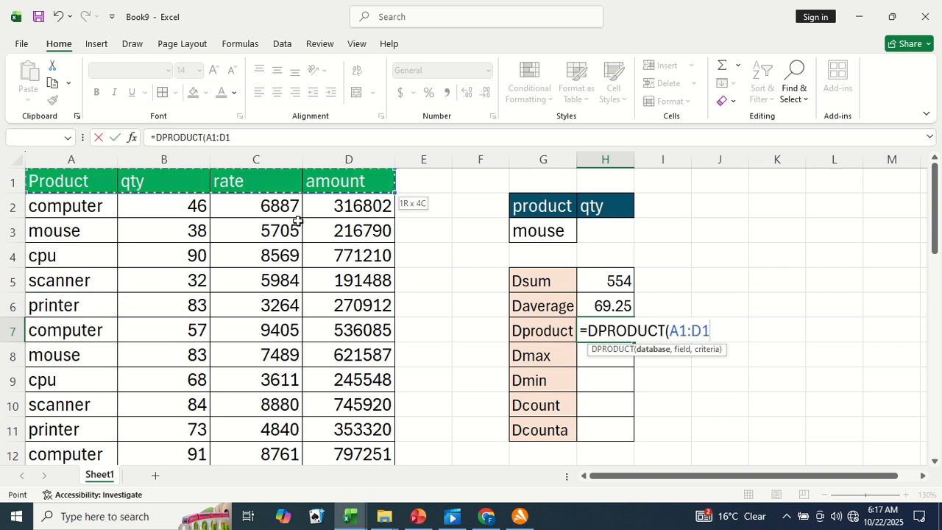
key(ctrl+shift+Down)
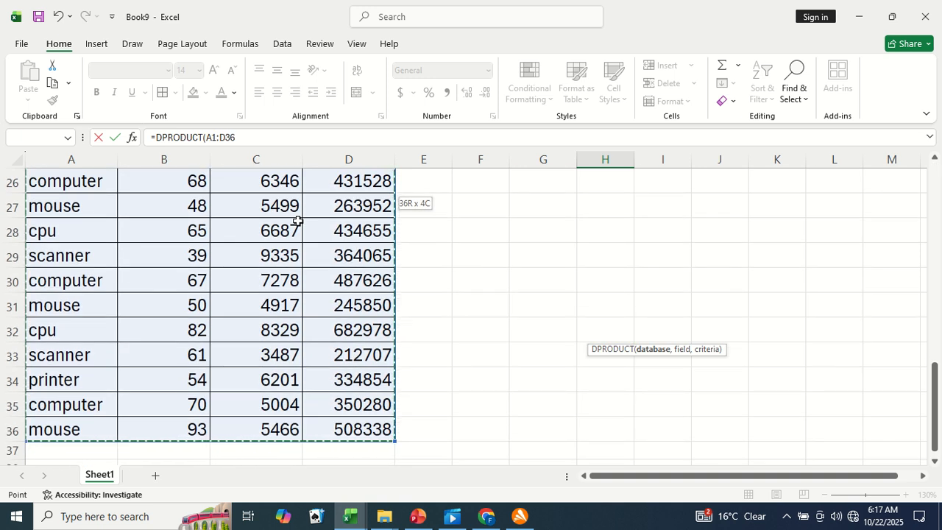
text(,)
- Set the DPRODUCT field argument to the qty header in H2
key(Up)
key(Up)
key(Up)
key(Up)
key(Up)
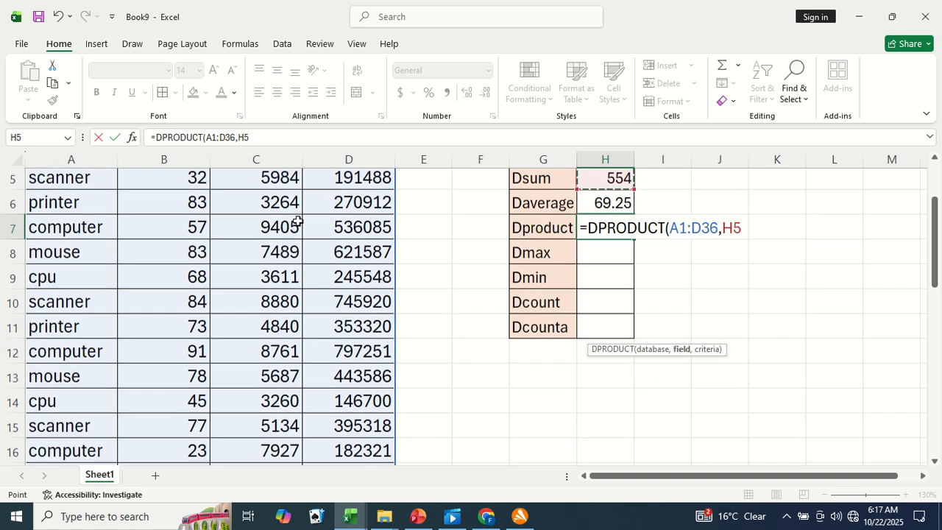
text(,)
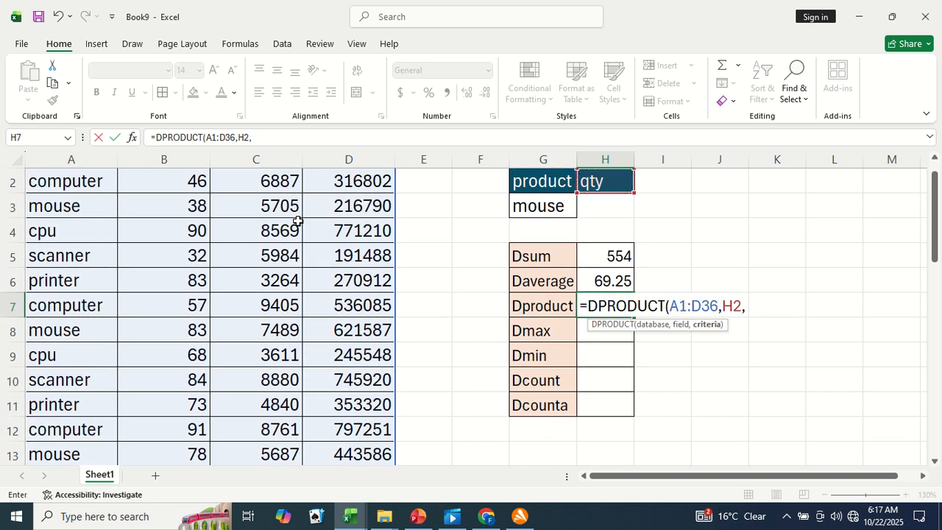
- Use the product criteria G2:G3 as the DPRODUCT criteria argument and enter the completed formula
key(Up)
key(Up)
key(Up)
key(Up)
key(Up)
key(Up)
key(Left)
key(Down)
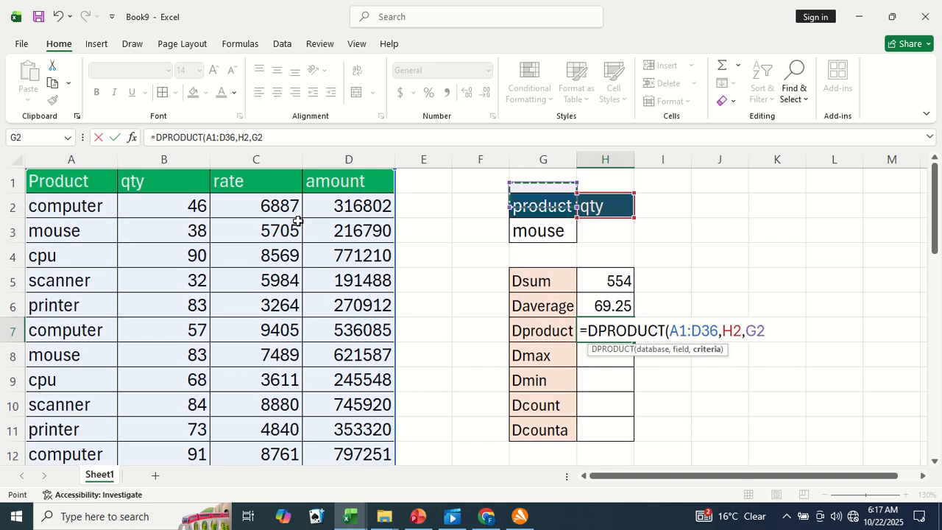
key(shift+Down)
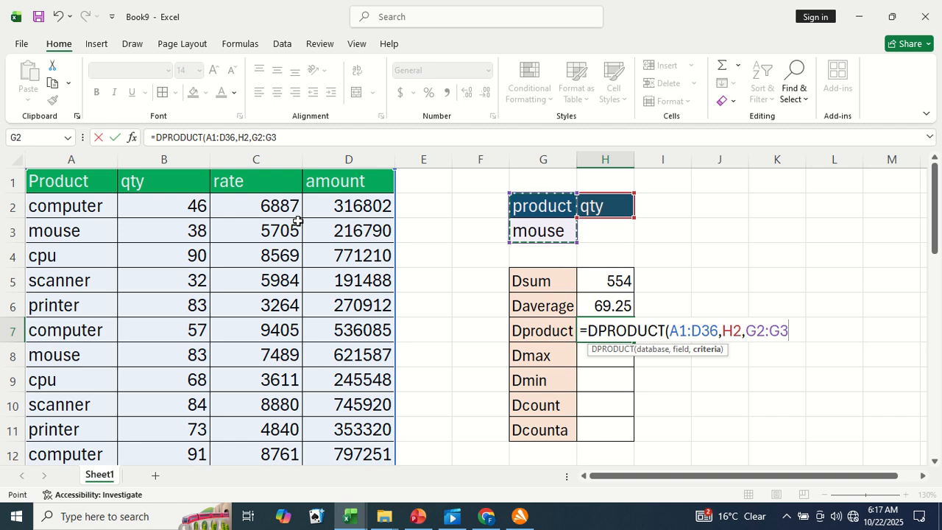
key(Return)
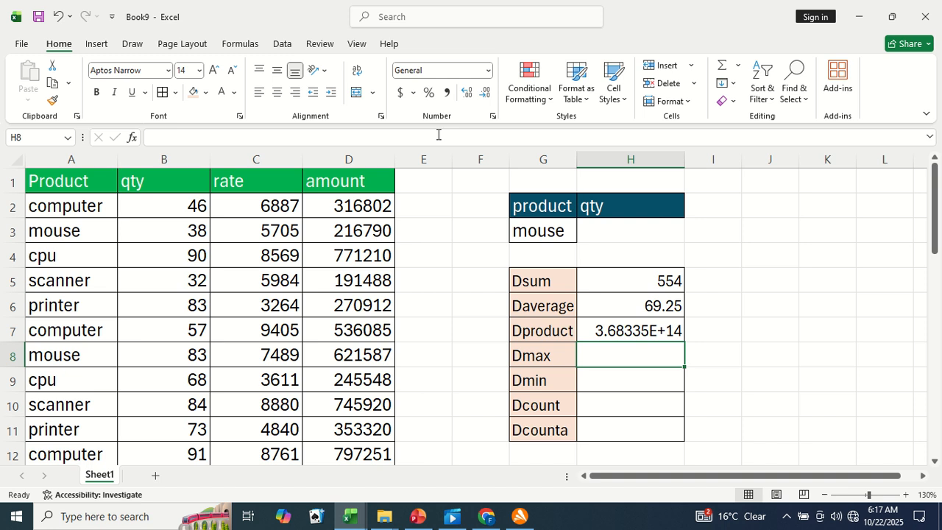
- Apply the Number format to the empty Dmax result cell H8
click(487, 72)
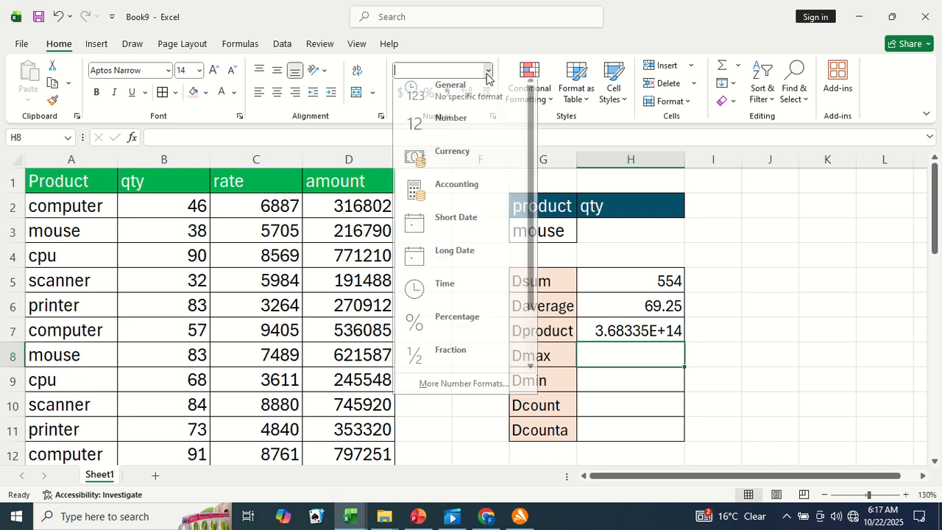
click(464, 125)
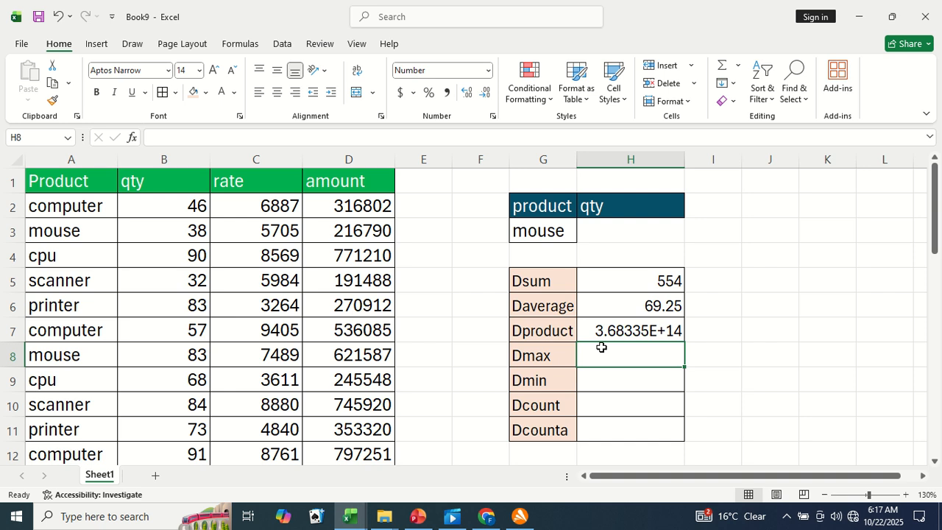
- Start a DMAX formula in H8 with the table range A1:D36 as its database argument
text(=)
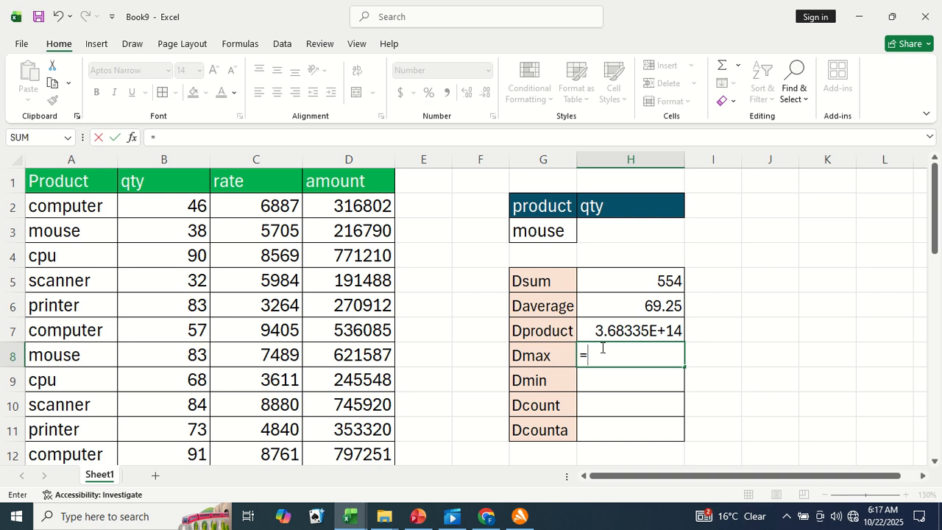
text(dma)
key(Tab)
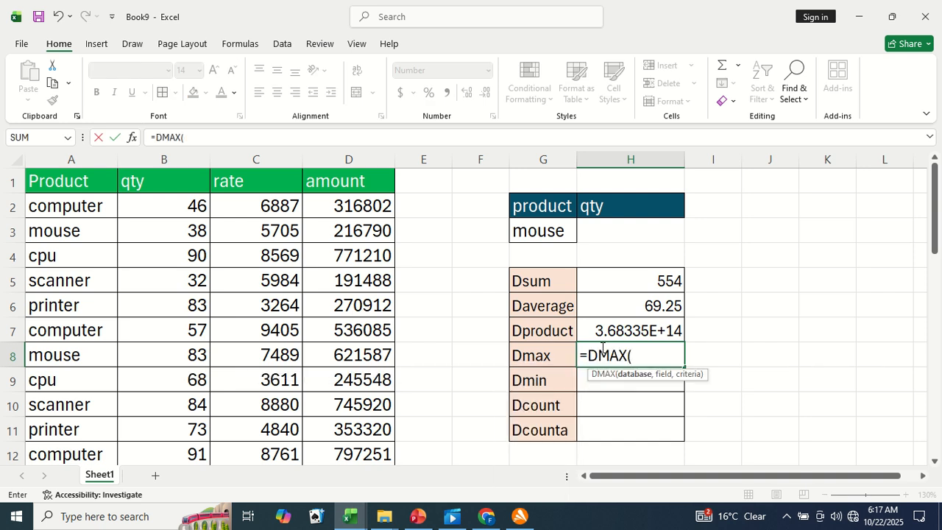
key(Left)
key(Left)
key(Left)
key(Left)
key(Left)
key(Left)
key(Left)
key(Up)
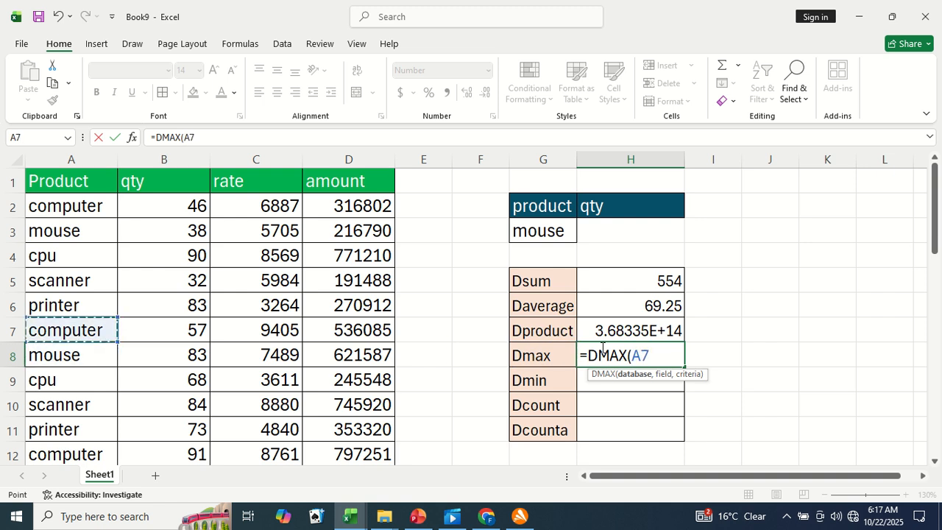
key(ctrl+Up)
key(ctrl+shift+Right)
key(ctrl+shift+Down)
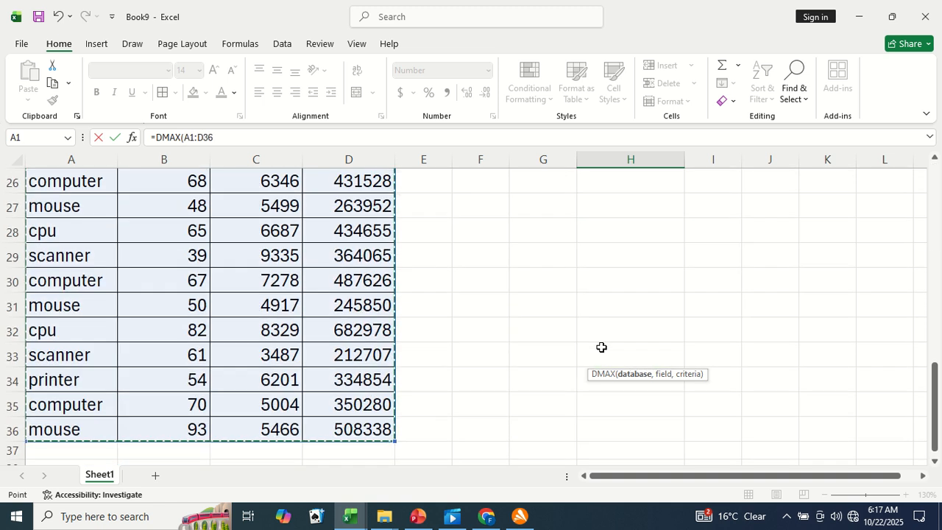
text(,)
- Set the DMAX field argument to the qty header in H2
key(Up)
key(Up)
key(Up)
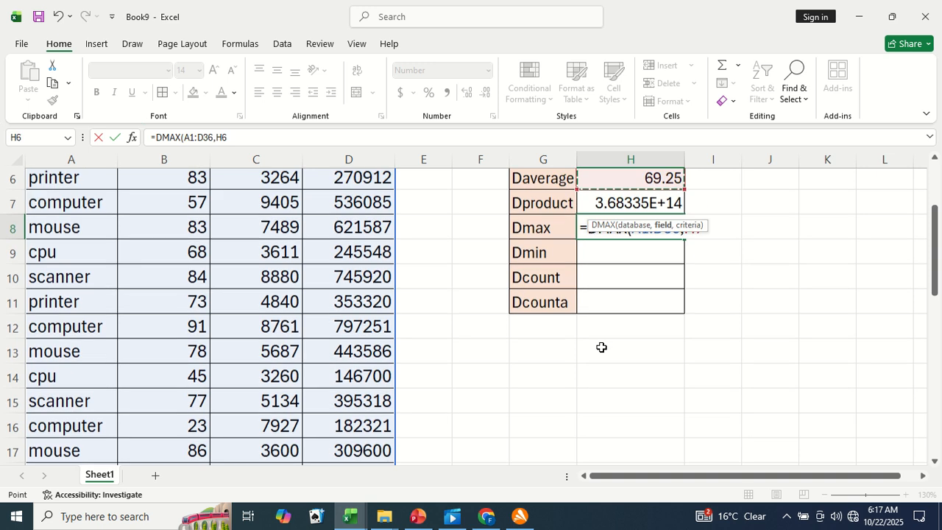
key(Up)
key(Up)
key(Up)
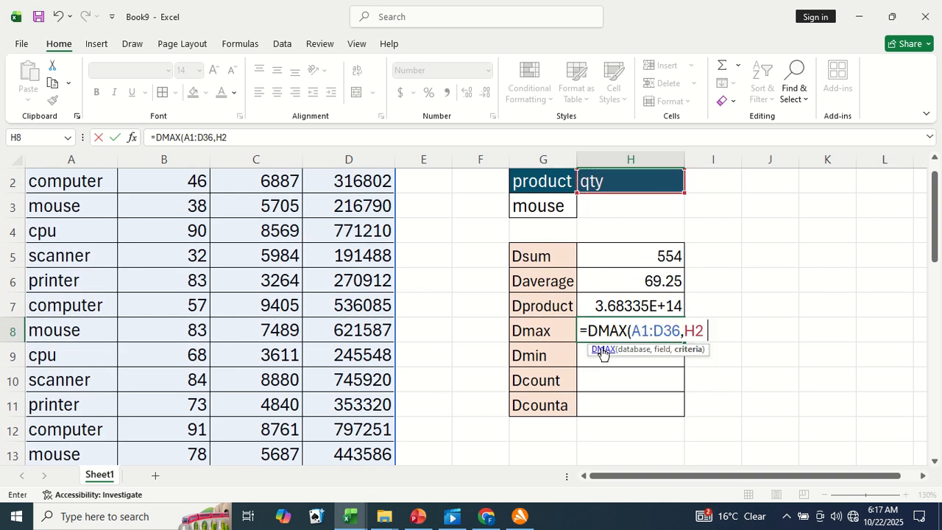
text(,)
- Use the product criteria G2:G3 as the DMAX criteria argument and enter the completed formula
key(Up)
key(Up)
key(Up)
key(Up)
key(Up)
key(Up)
key(Left)
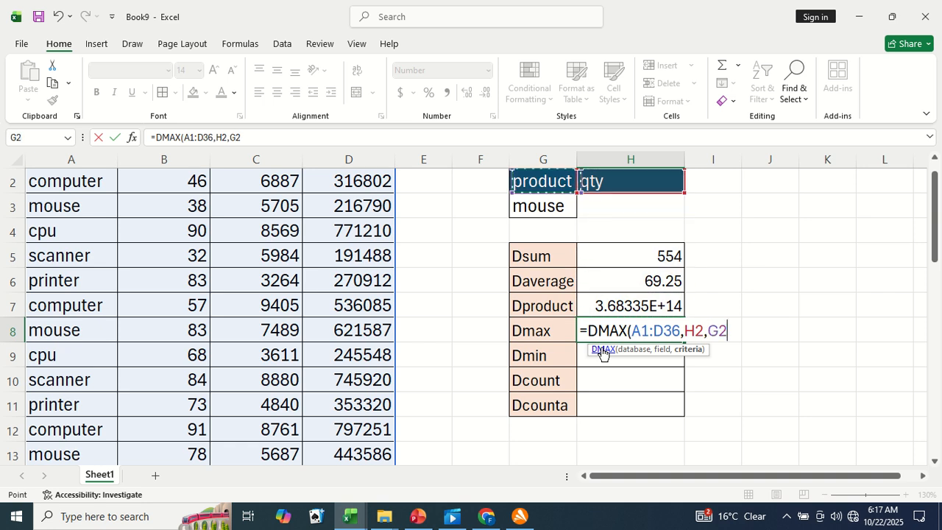
key(shift+Down)
key(Return)
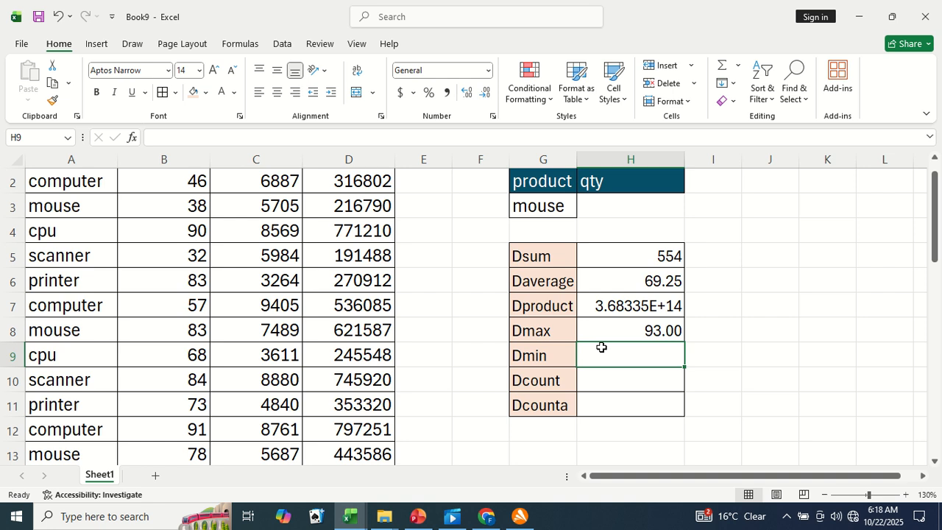
- Set the number format of the Dmax result in H8 to General
click(665, 322)
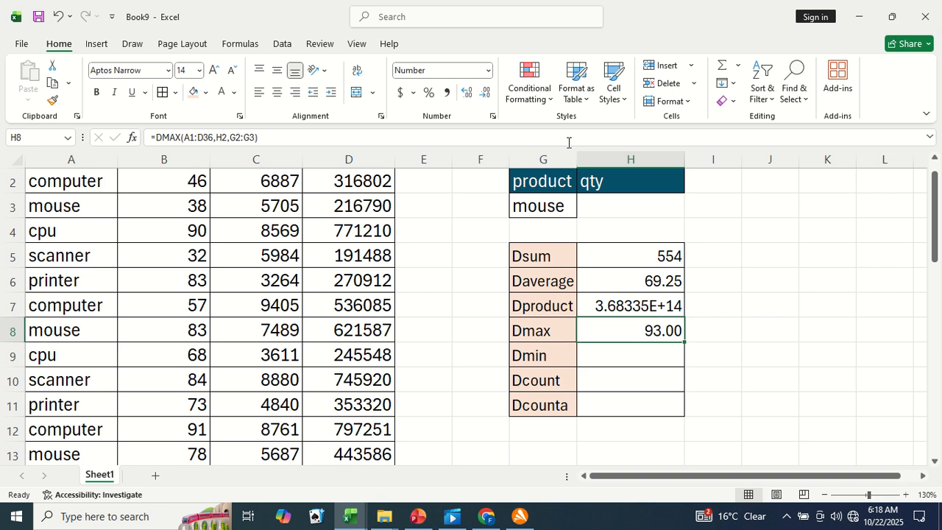
click(487, 71)
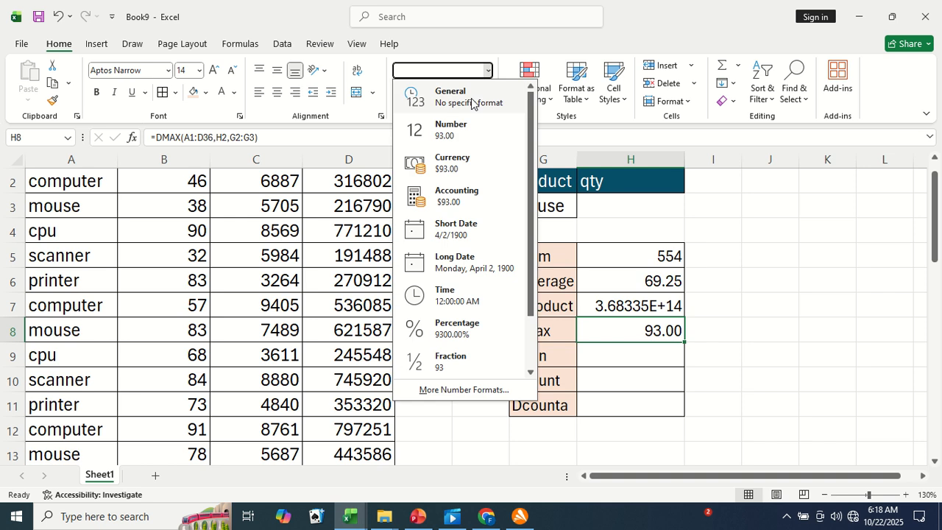
click(472, 102)
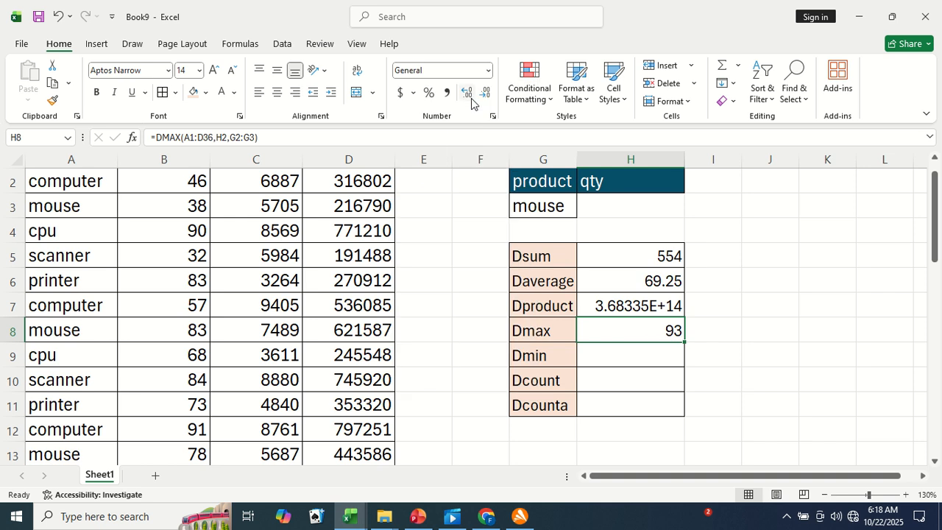
- Start a DMIN formula in H9 with the table range A1:D36 as its database argument
click(634, 361)
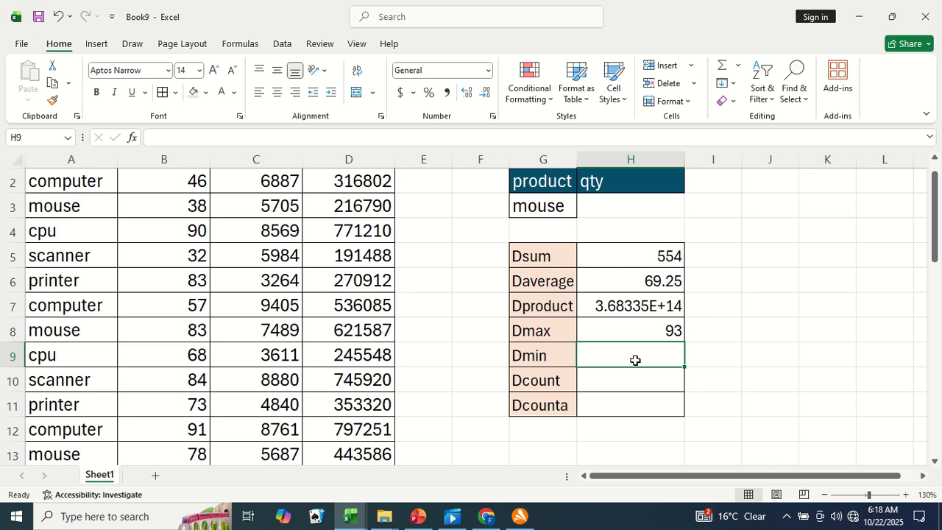
text(=dmi)
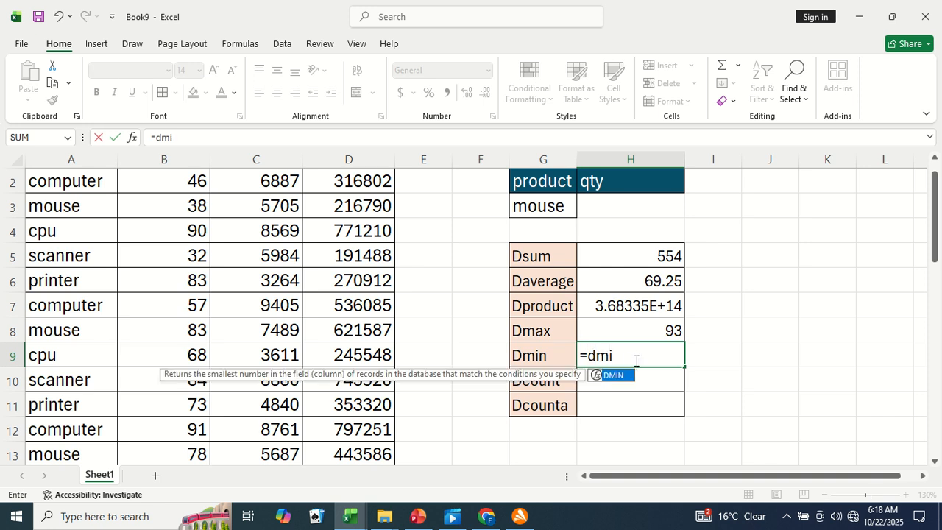
key(Tab)
key(Left)
key(Left)
key(Left)
key(Left)
key(Left)
key(Left)
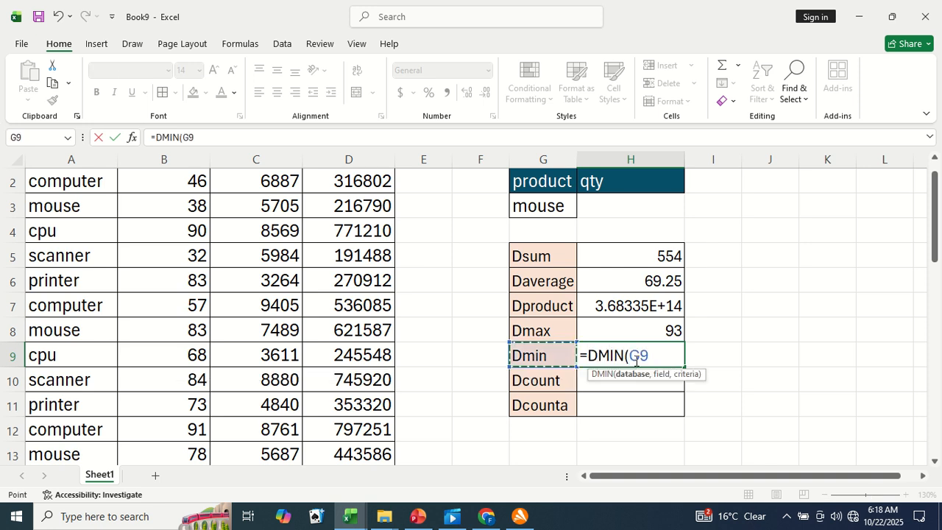
key(Up)
key(Up)
key(Up)
key(Up)
key(Up)
key(Up)
key(Up)
key(Up)
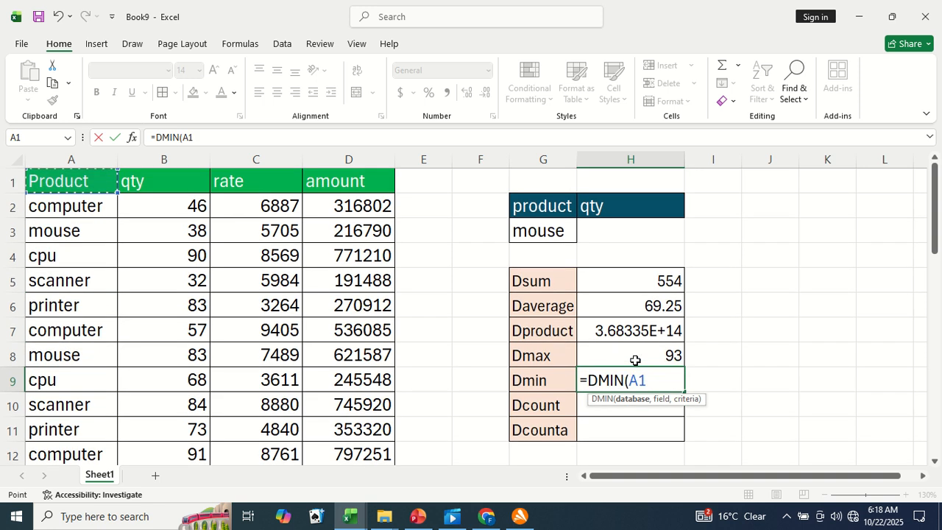
key(ctrl+shift+Right)
key(ctrl+shift+Down)
text(,)
- Set the DMIN field argument to the qty header in H2
key(Up)
key(Up)
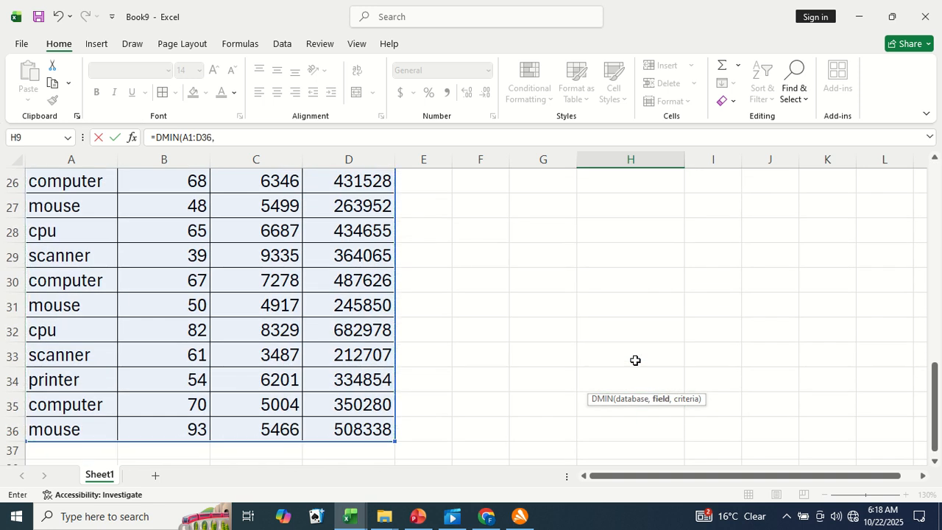
key(Up)
key(Up)
key(Up)
key(Up)
key(Up)
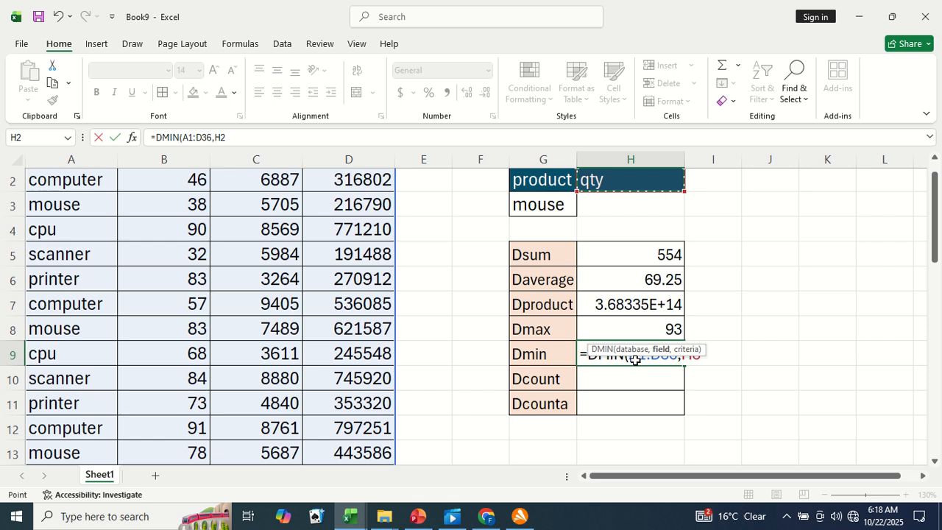
text(,)
- Use the product criteria G2:G3 as the DMIN criteria argument and enter the completed formula
key(Up)
key(Up)
key(Up)
key(Up)
key(Up)
key(Up)
key(Up)
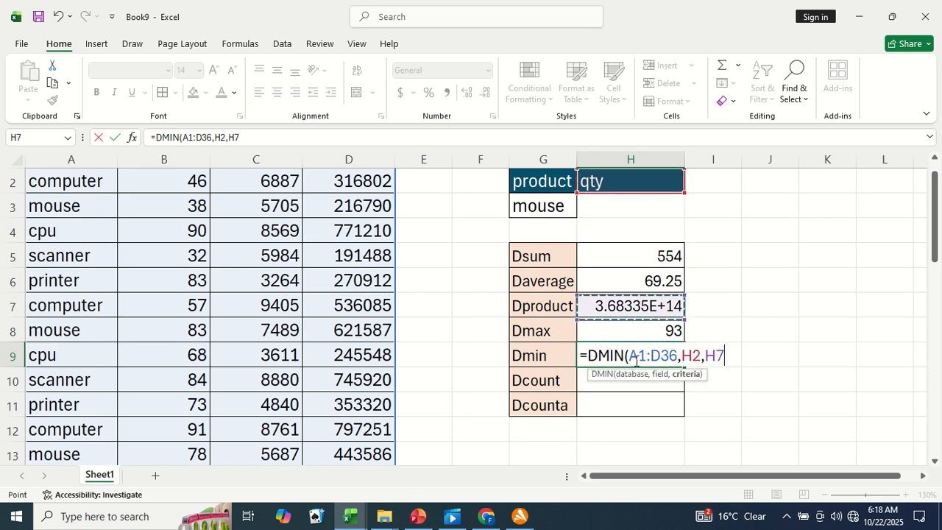
key(Left)
key(shift+Down)
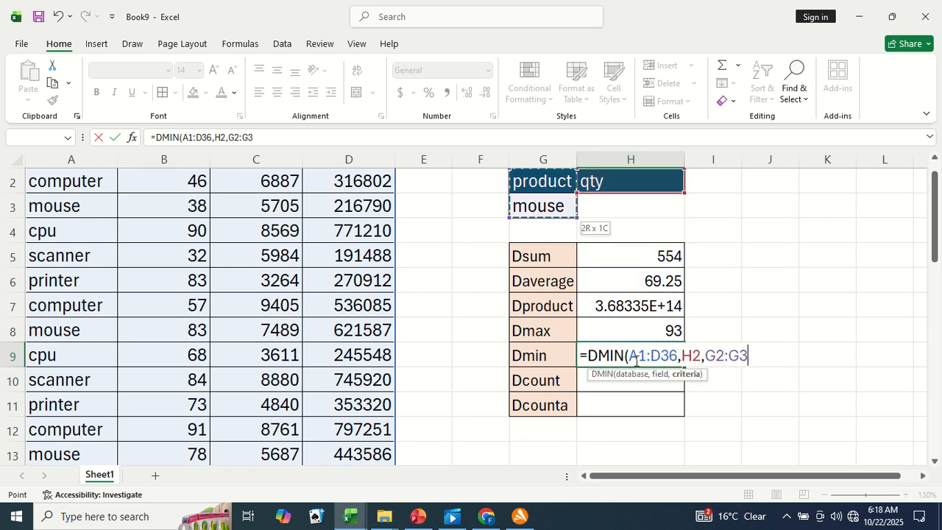
key(Return)
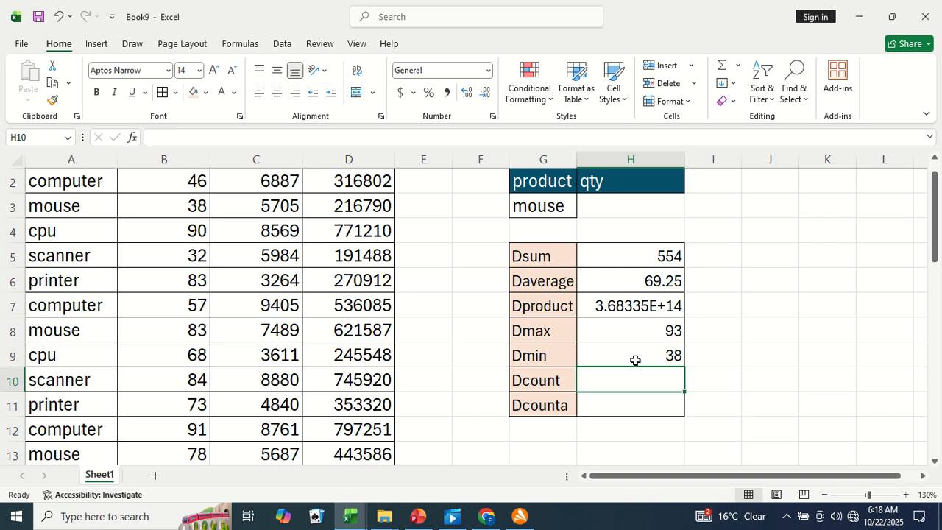
- Start a DCOUNT formula in H10 with the table range A1:D36 as its database argument
text(=dcoun)
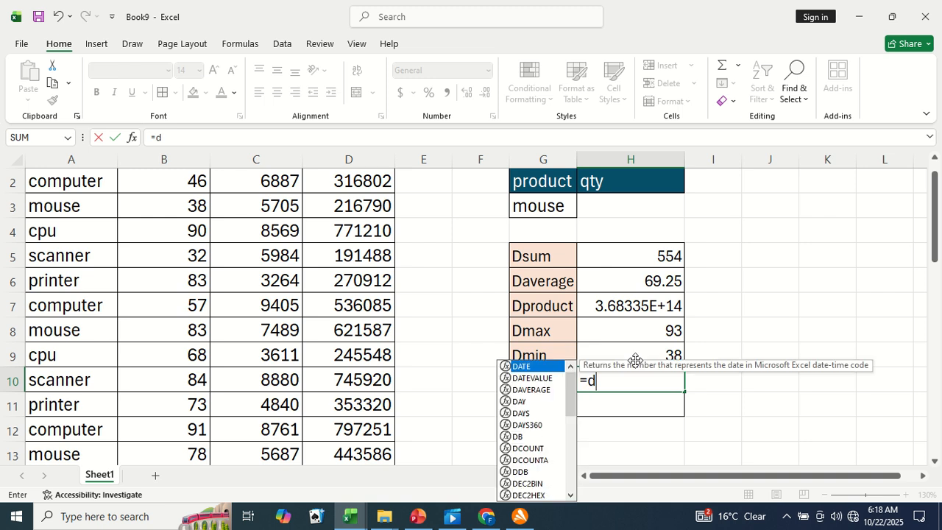
key(Tab)
key(ctrl+Left)
key(ctrl+Left)
key(ctrl+Left)
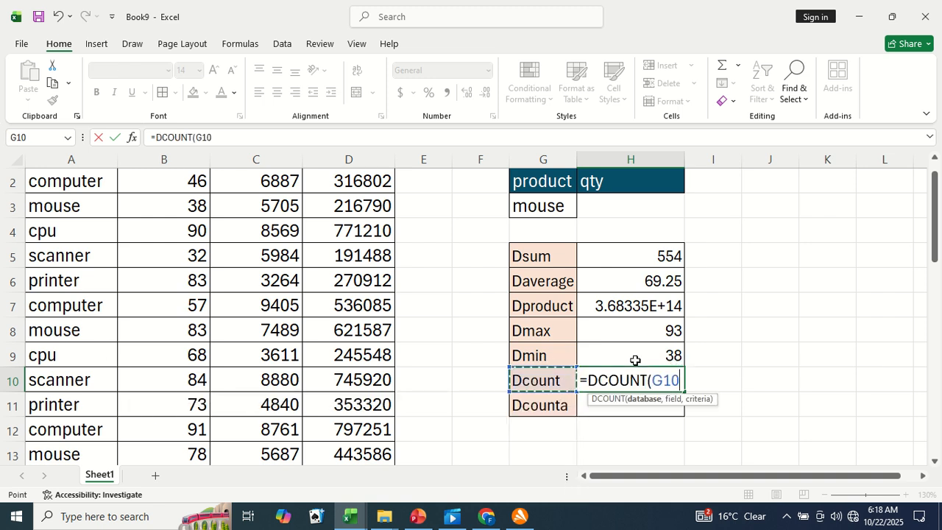
key(ctrl+Up)
key(ctrl+shift+Right)
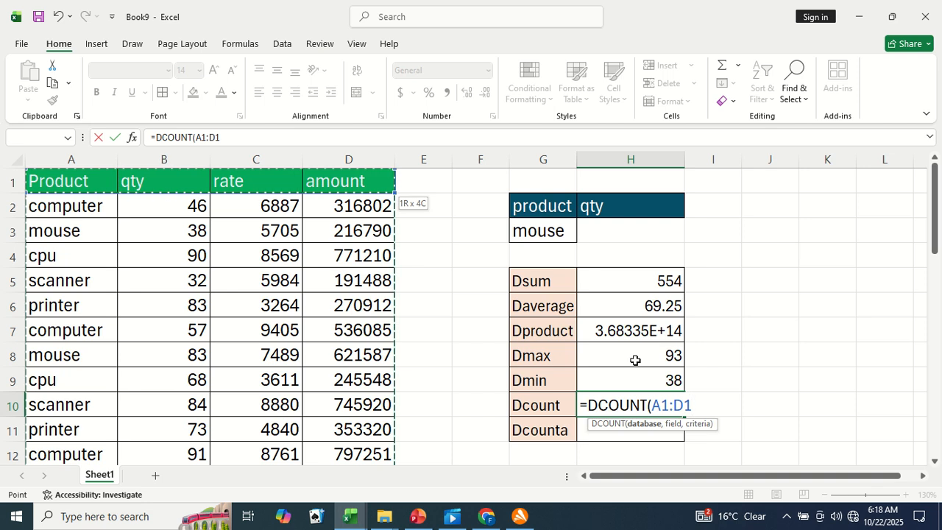
key(ctrl+shift+Down)
text(,)
- Set the DCOUNT field argument to the qty header in H2
key(Up)
key(Up)
key(Up)
key(Up)
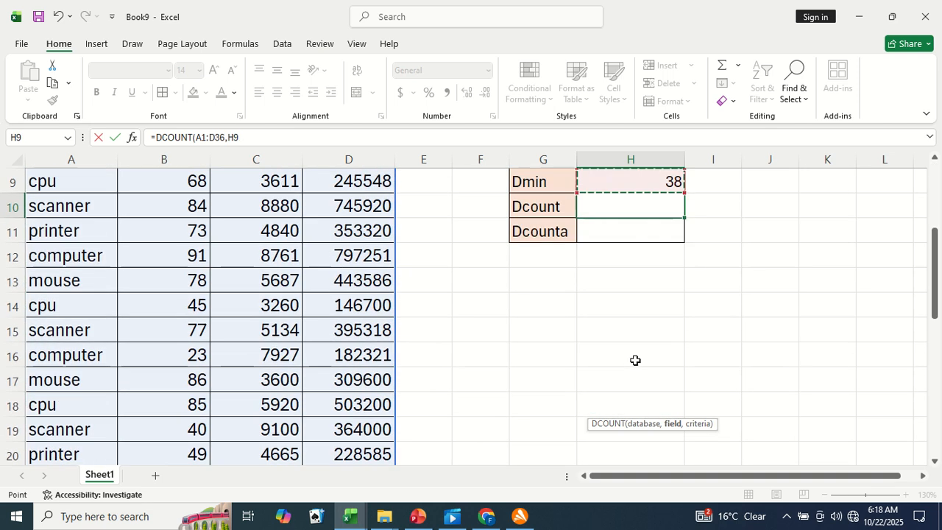
key(Up)
key(Up)
key(Up)
key(Up)
key(Up)
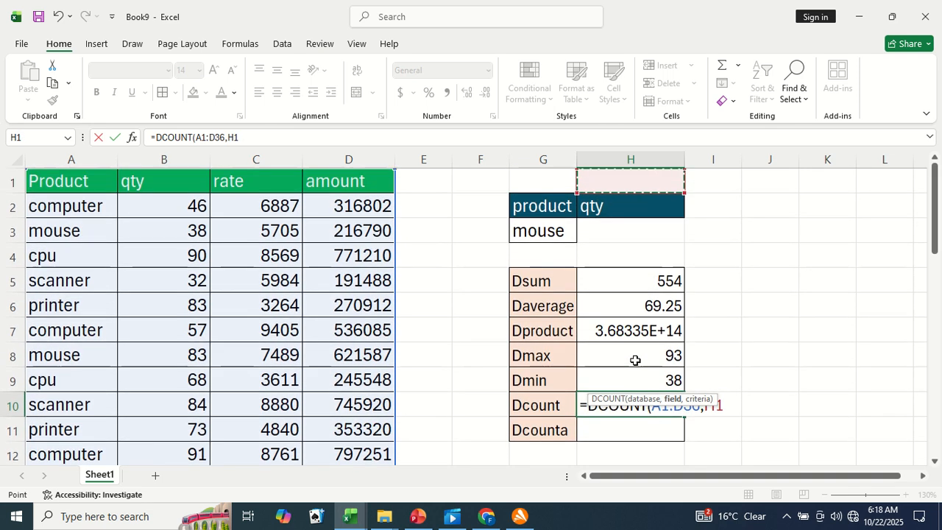
key(Down)
text(,)
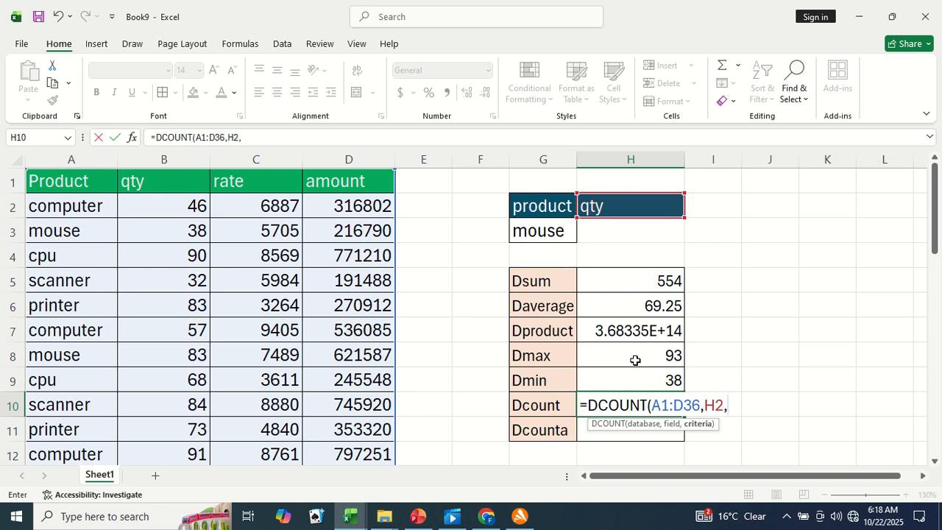
- Use the product criteria G2:G3 as the DCOUNT criteria argument and enter the completed formula
key(Up)
key(Up)
key(Up)
key(Up)
key(Up)
key(Up)
key(Up)
key(Up)
key(Left)
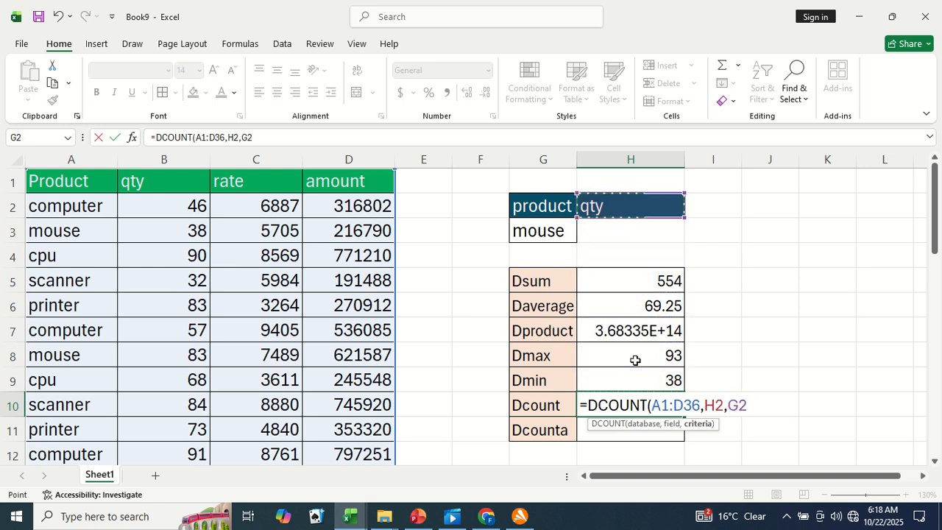
key(shift+Down)
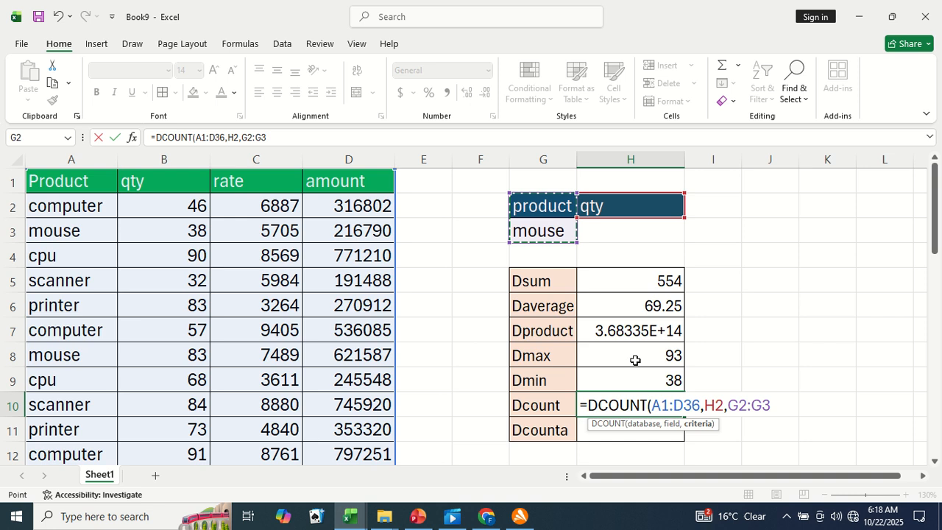
text())
key(Return)
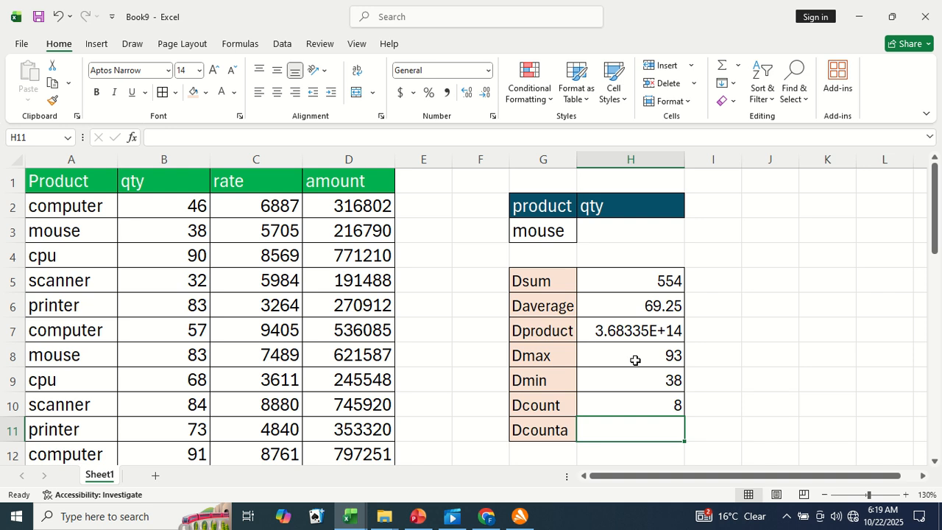
key(Left)
key(Left)
key(Left)
key(Left)
key(Left)
key(Left)
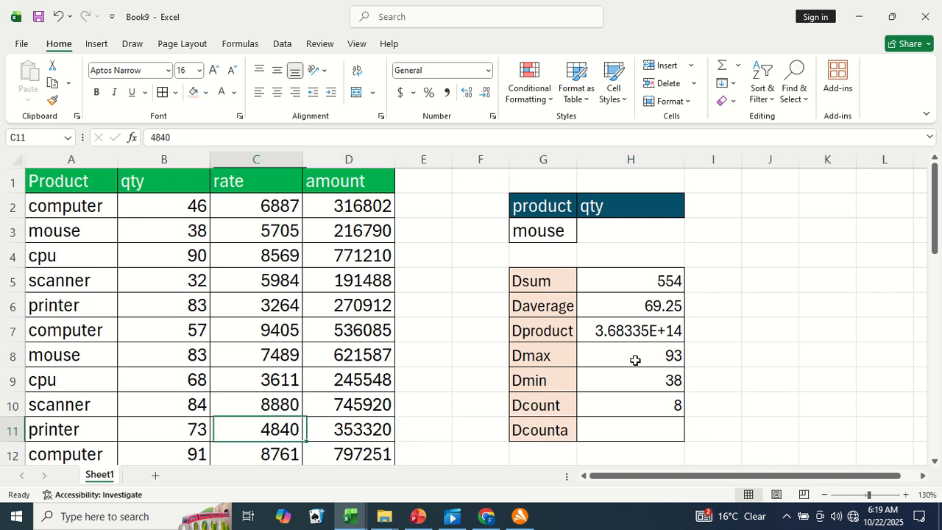
- Replace the qty of the mouse row in B8 with the text a
key(Up)
key(Up)
key(Up)
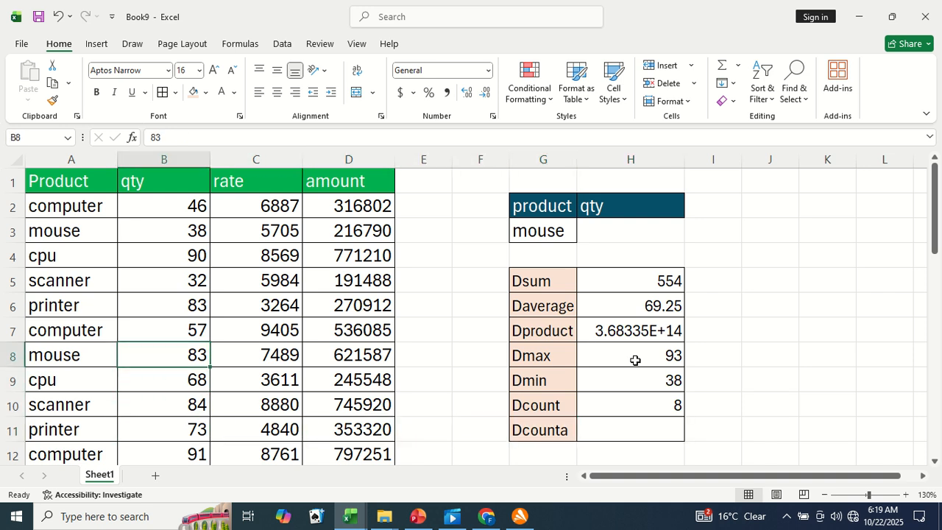
text(a)
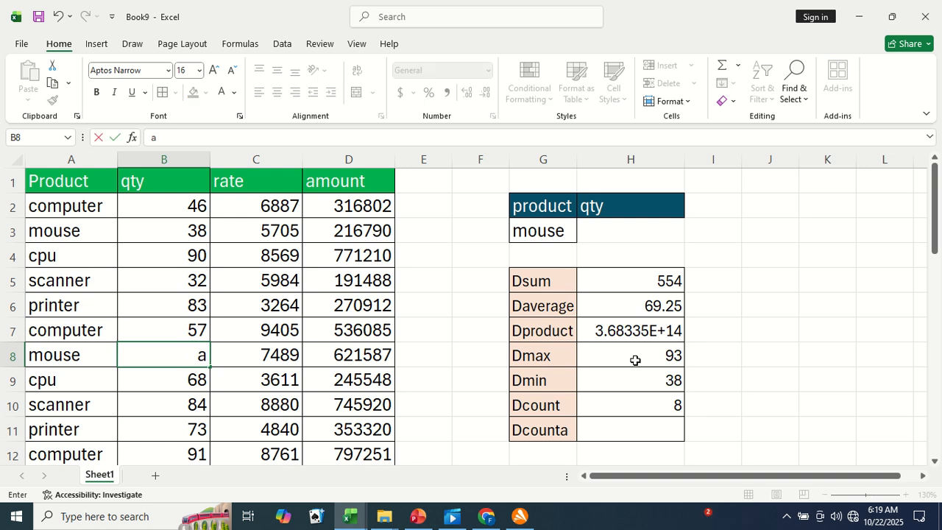
key(Return)
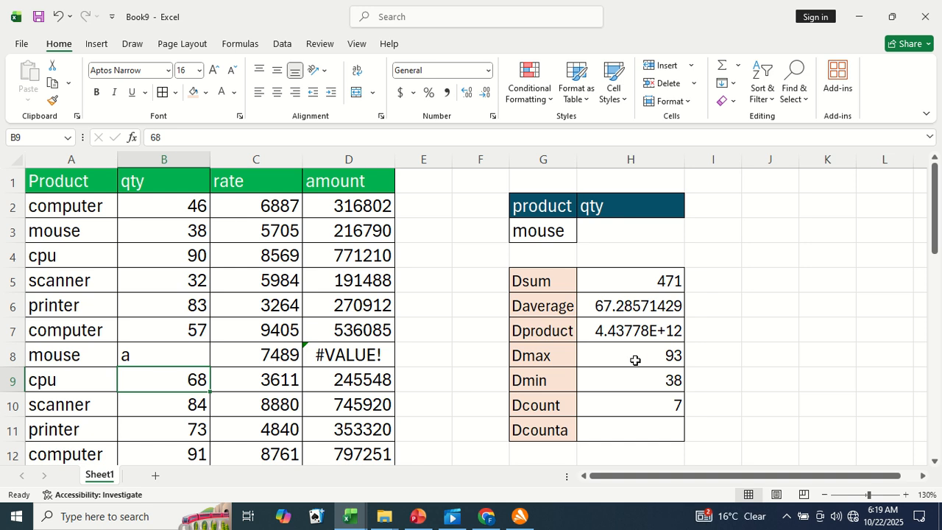
- Start a DCOUNTA formula in H11 beside the Dcounta label
key(Right)
key(Right)
key(Right)
key(Right)
key(Right)
key(Right)
key(Right)
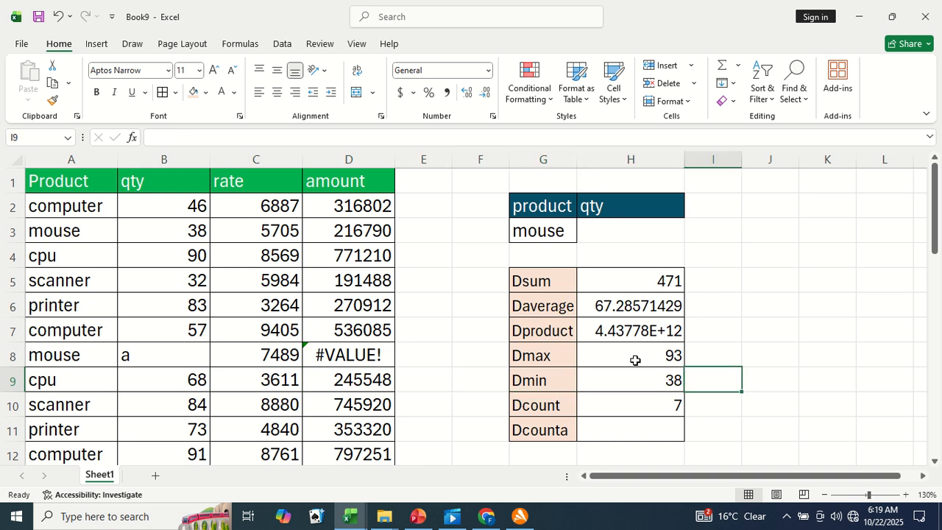
key(Down)
key(Down)
key(Left)
text(=d)
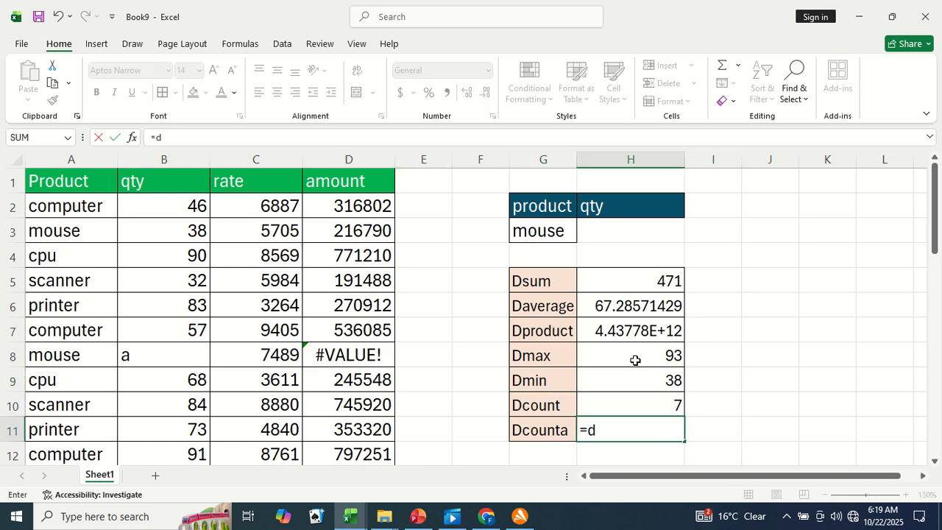
text(counta)
key(Tab)
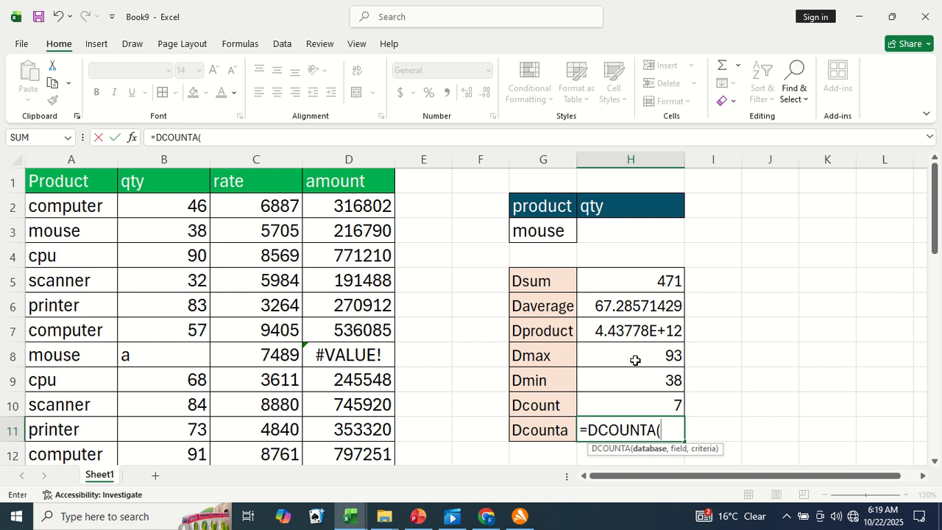
- Set the DCOUNTA database argument to the whole table range A1:D36
key(Left)
key(Home)
key(ctrl+Up)
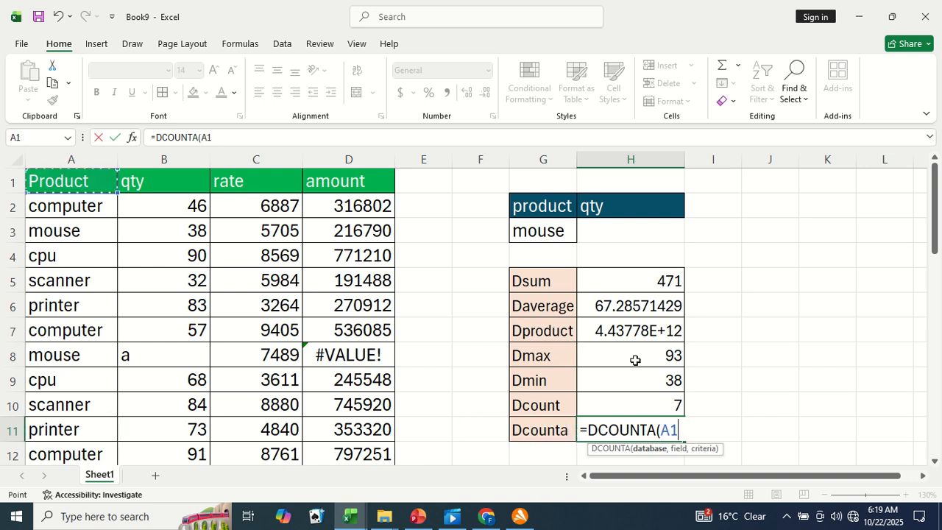
key(ctrl+shift+Right)
key(ctrl+shift+Down)
text(,)
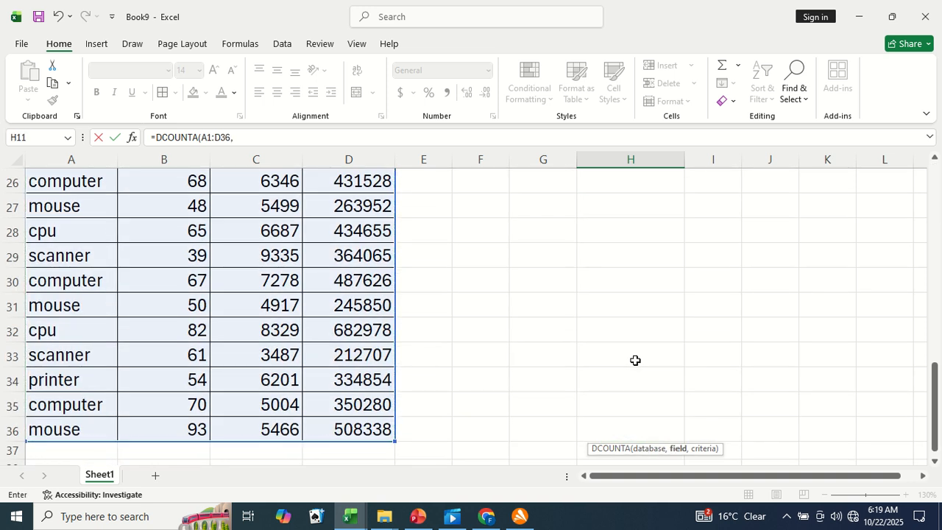
- Set the DCOUNTA field argument to the qty header in H2
key(Up)
key(Up)
key(Up)
key(Up)
key(Up)
key(Up)
key(Up)
key(Up)
key(Up)
key(Up)
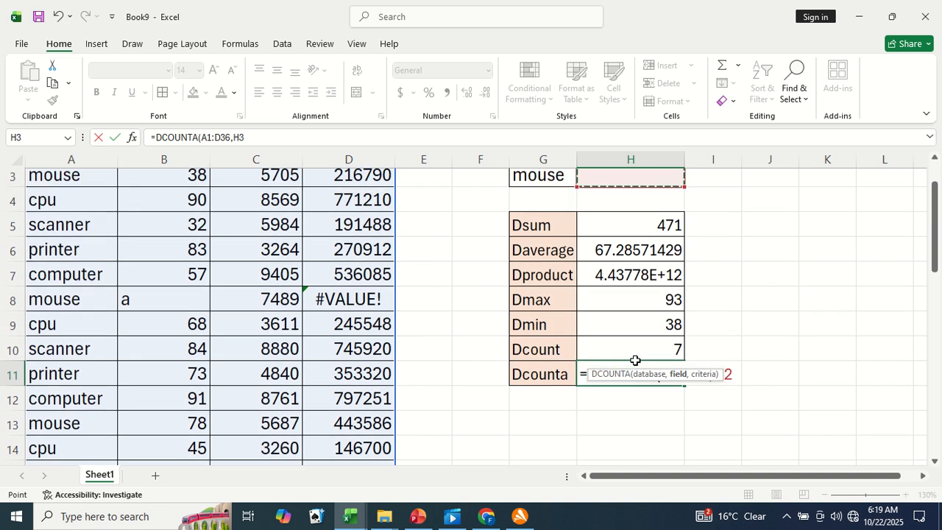
key(Down)
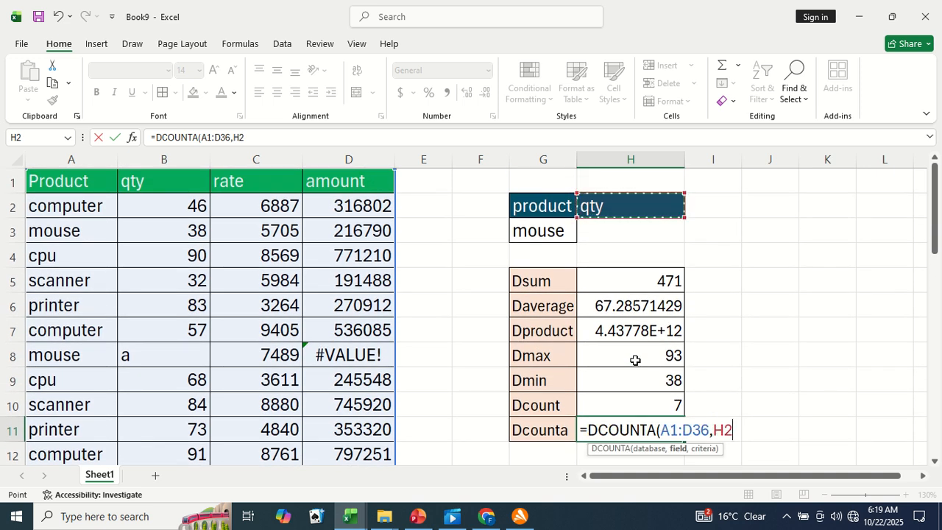
- Use the product criteria G2:G3 as the DCOUNTA criteria argument and enter the completed formula
text(,)
key(Up)
key(Up)
key(Up)
key(Up)
key(Up)
key(Up)
key(Up)
key(Up)
key(Up)
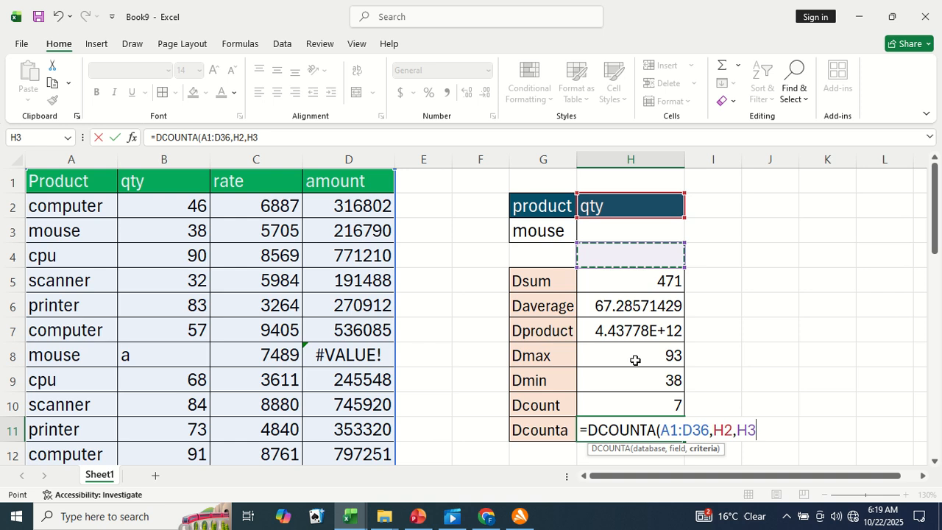
key(Left)
key(shift+Down)
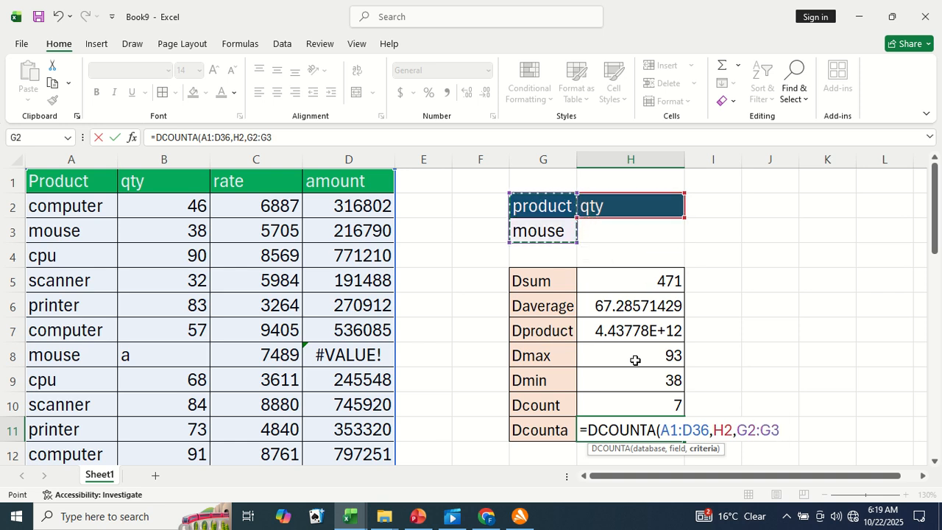
text())
key(Return)
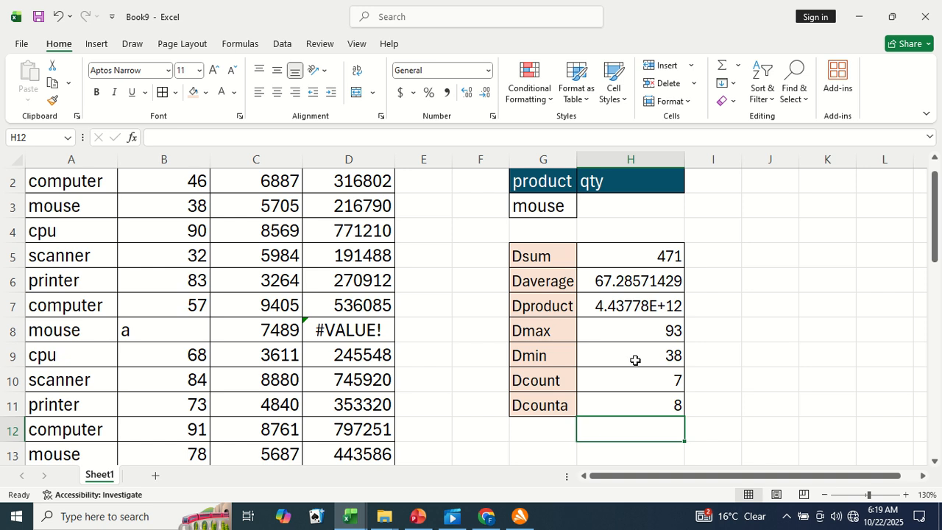
- Set the qty of the mouse row in B8 to 21
key(Up)
key(Left)
key(Left)
key(Left)
key(Left)
key(Left)
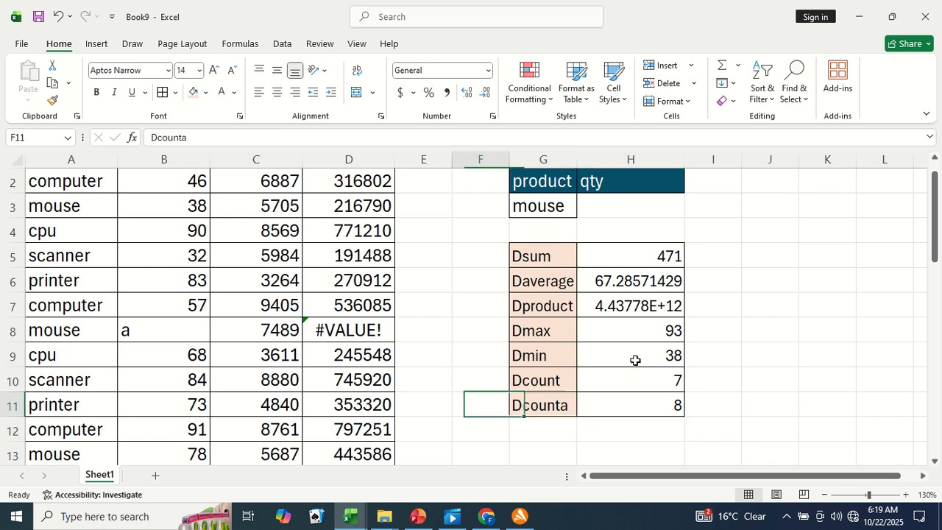
key(Left)
key(Up)
key(Up)
key(Up)
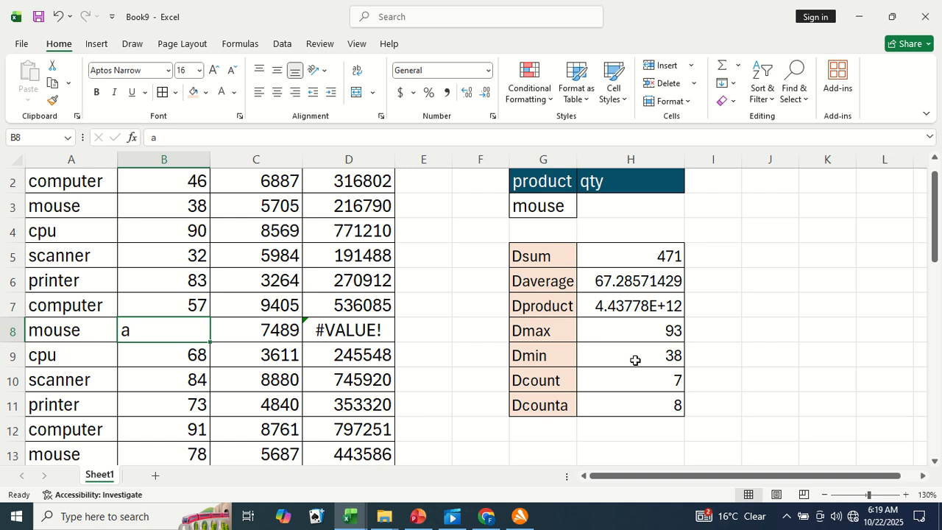
text(21)
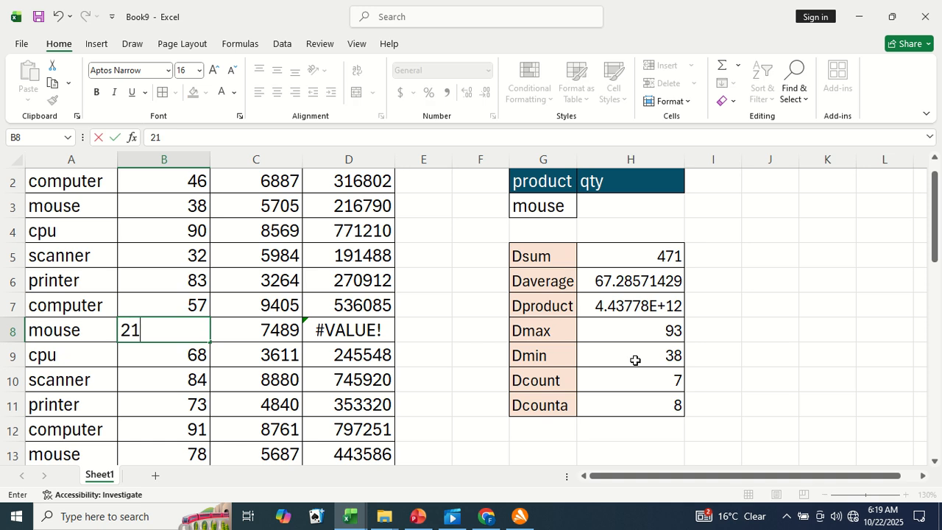
key(Return)
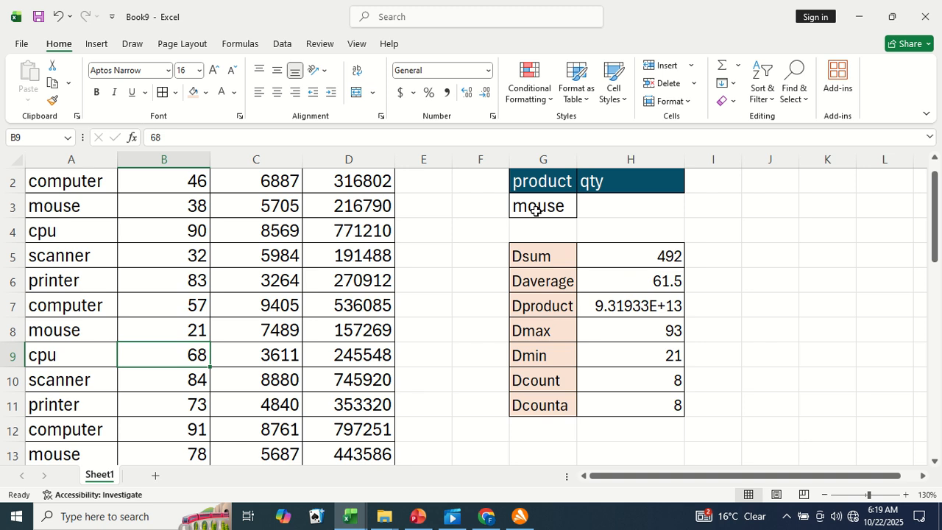
- Change the selected product criterion in G3 to scanner
key(Up)
key(Up)
key(Up)
key(Up)
key(Up)
key(Up)
key(Up)
key(Up)
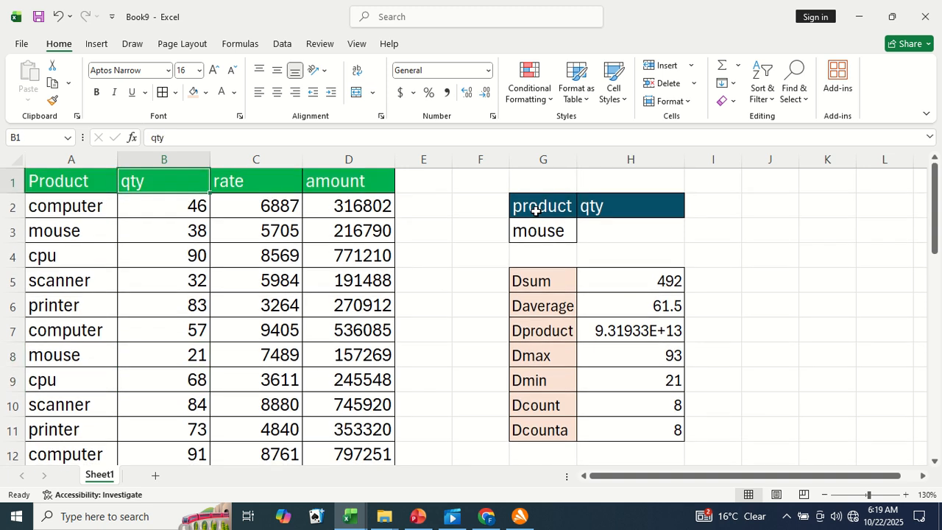
key(Right)
key(Right)
key(Right)
key(Right)
key(Right)
key(Right)
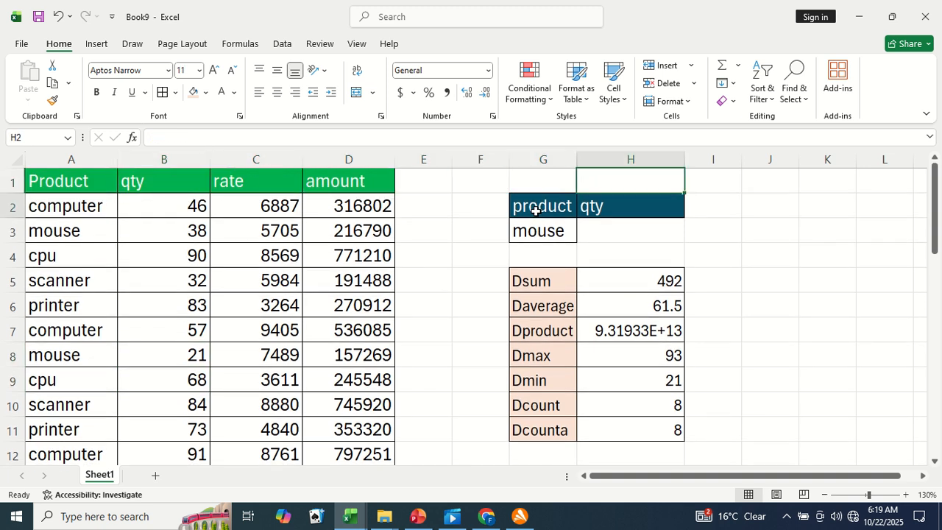
key(Down)
key(Down)
key(Left)
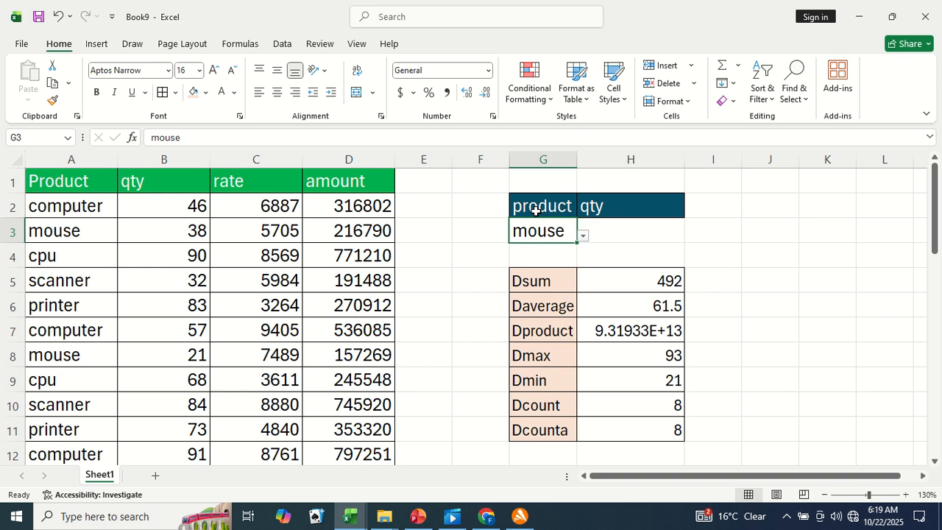
key(alt+Down)
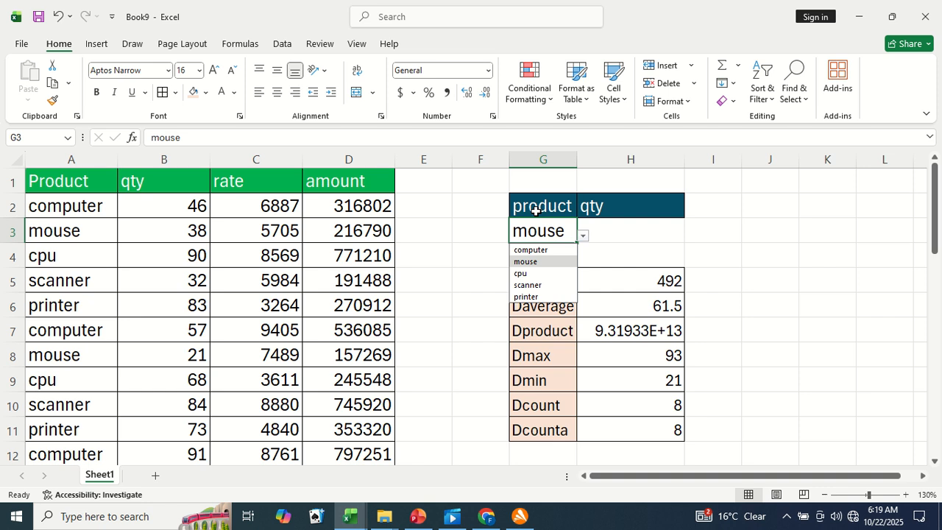
key(Down)
key(Down)
key(Return)
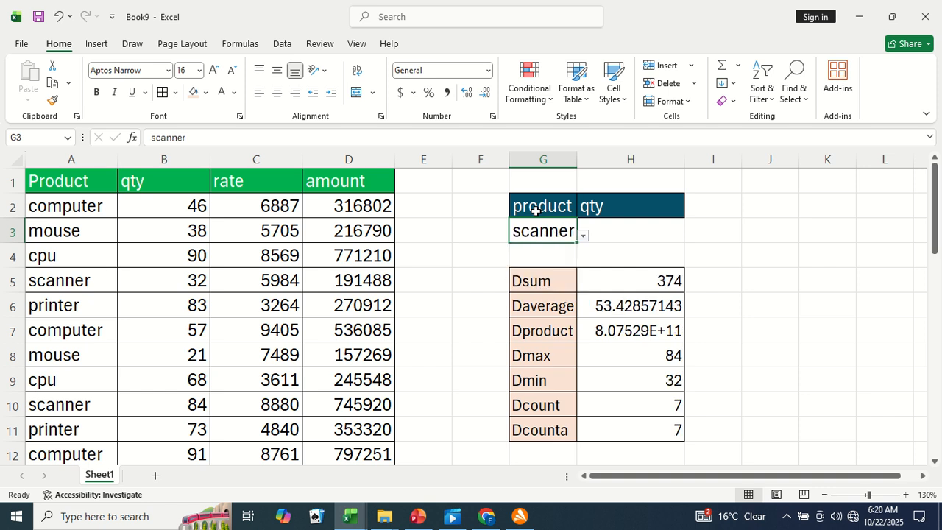
- Change the field header in H2 to rate so the summary functions calculate the scanner rates
key(Up)
key(Right)
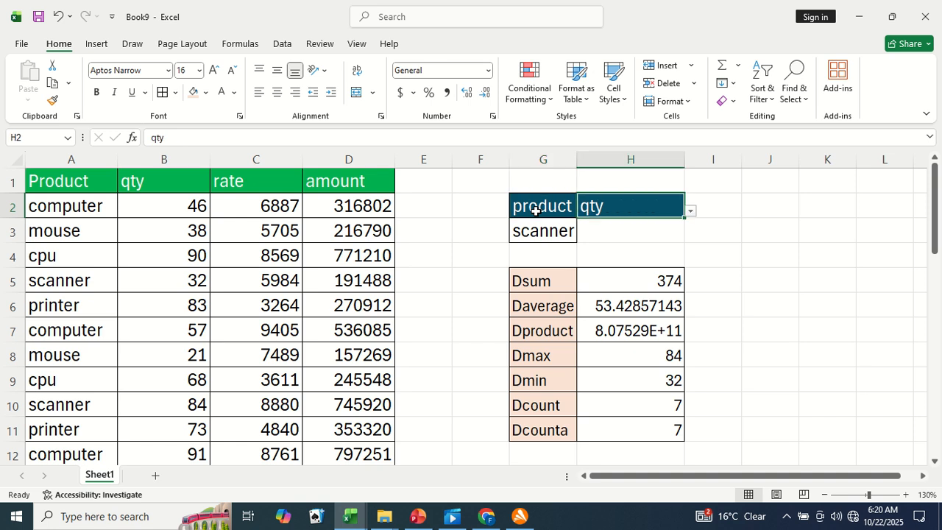
key(alt+Down)
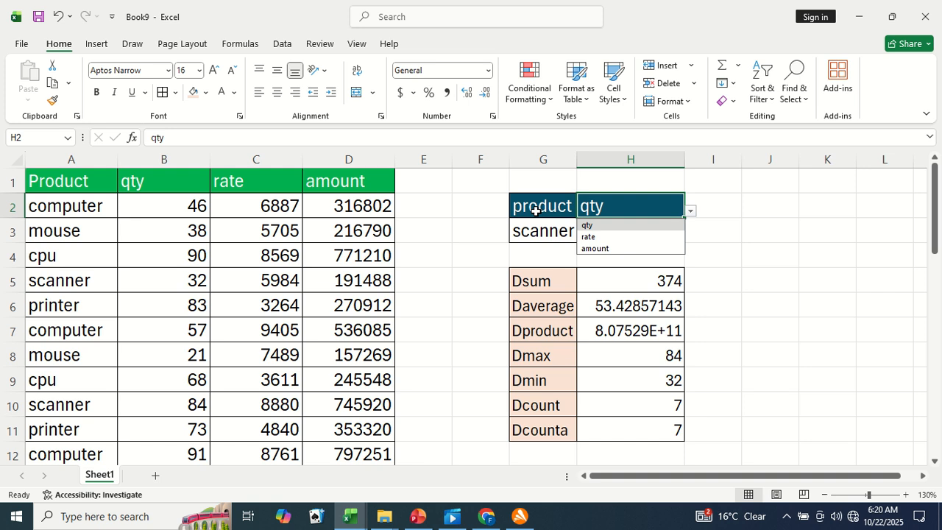
key(Escape)
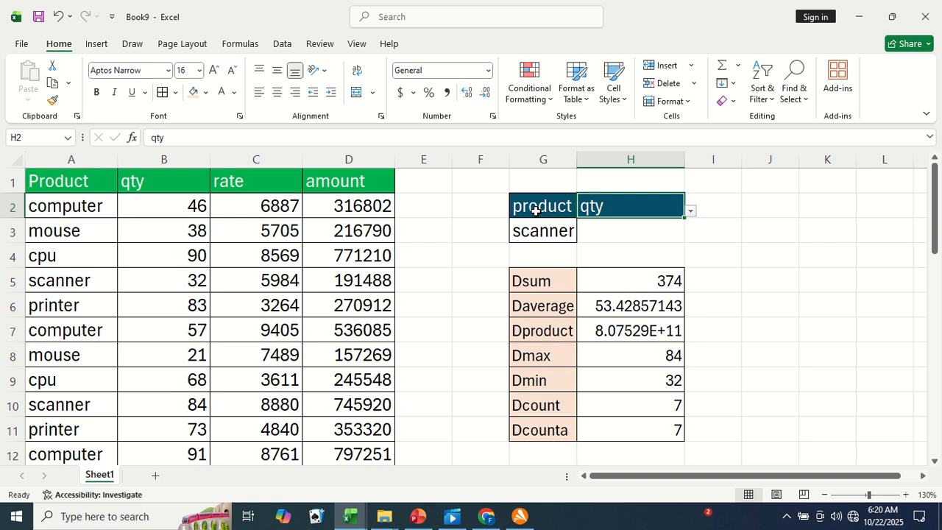
key(alt+Down)
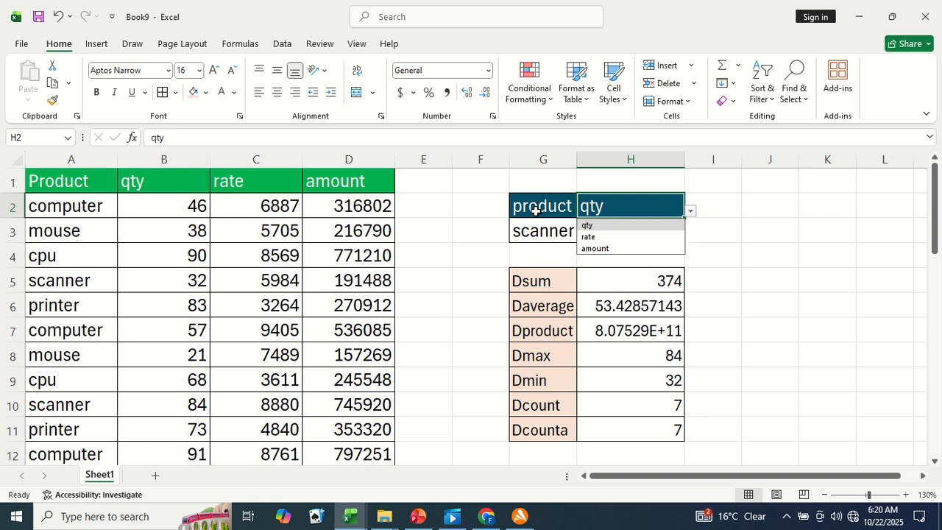
key(Down)
key(Return)
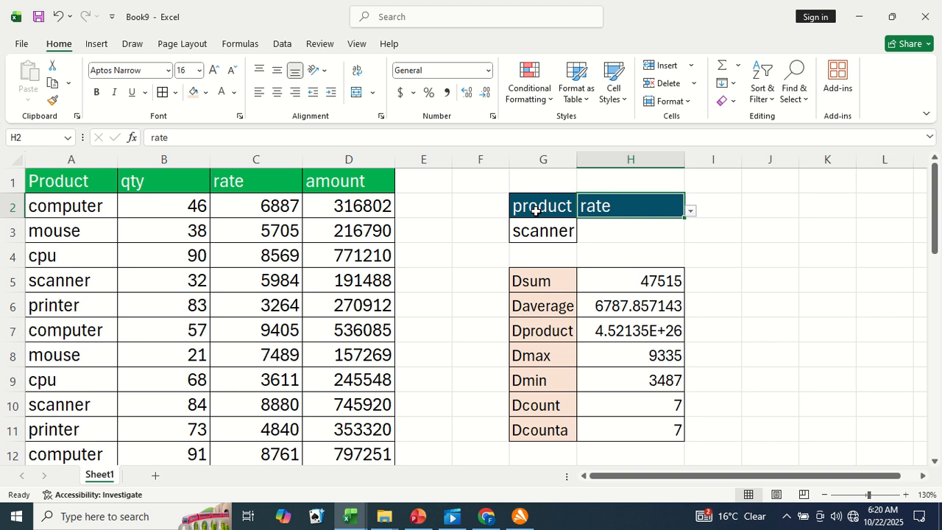
- Switch the field header in H2 to amount so the summary functions calculate the scanner amounts
key(alt+Down)
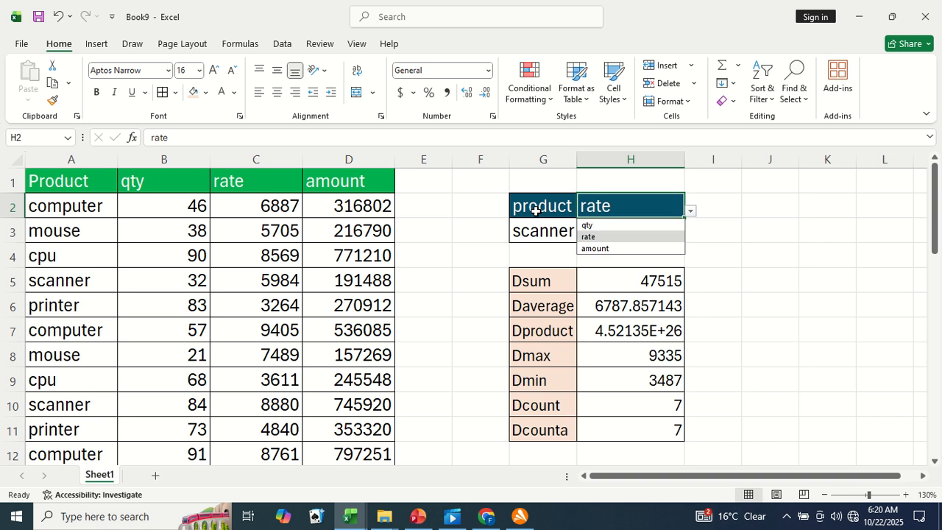
key(Down)
key(Return)
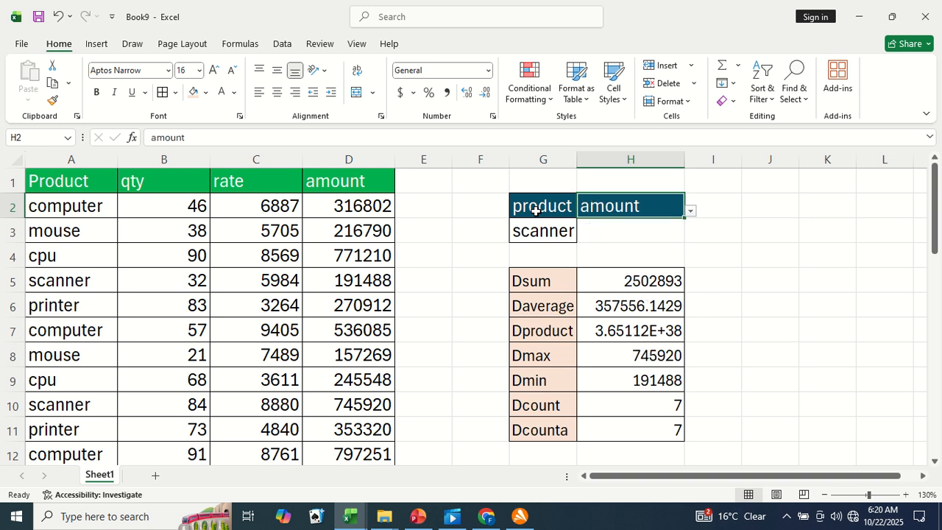
- Set the field header in H2 back to qty
key(alt+Down)
key(Up)
key(Up)
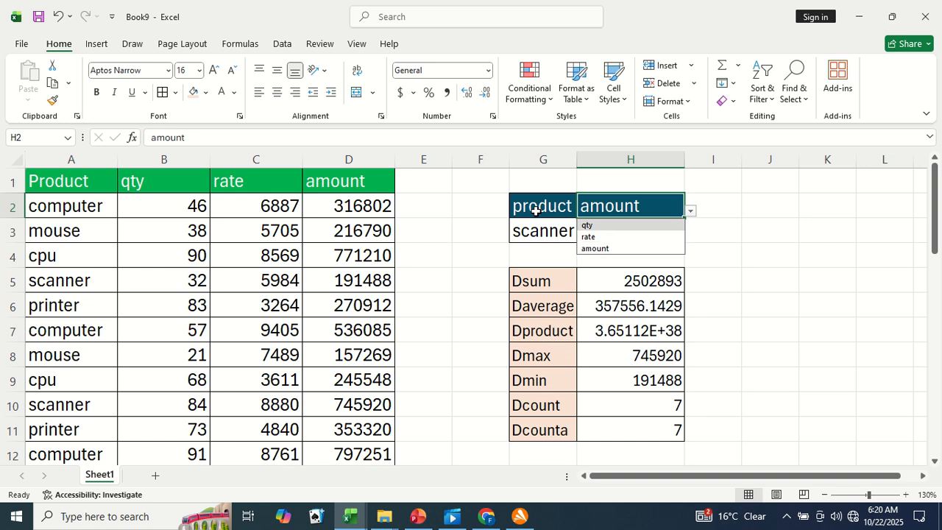
key(Return)
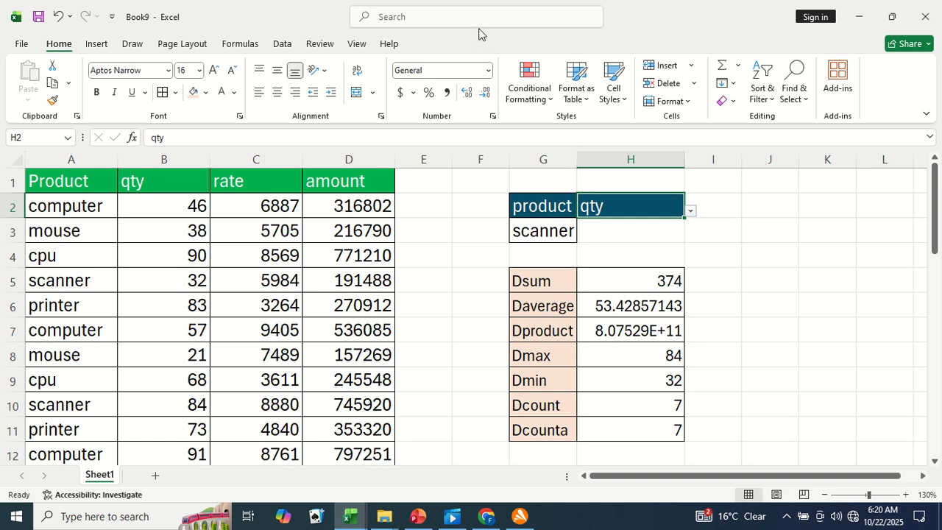
mouse_move(359, 12)
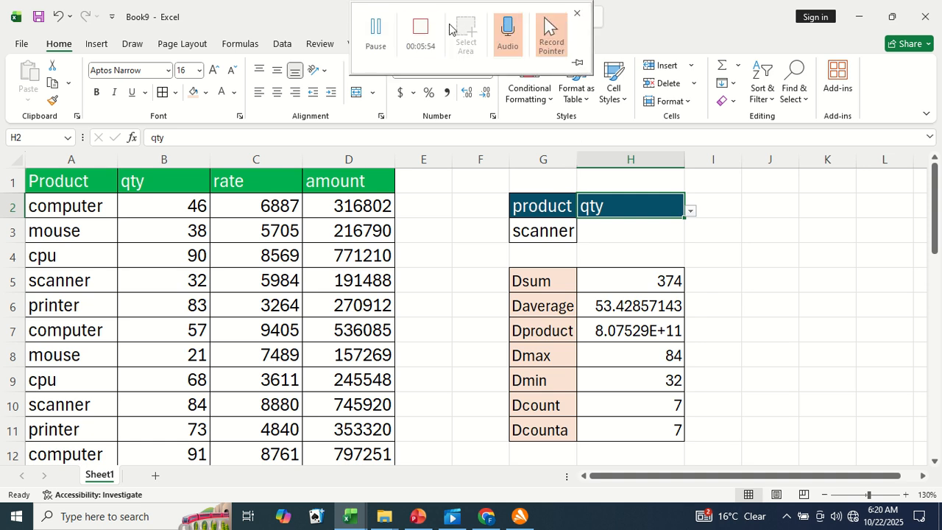